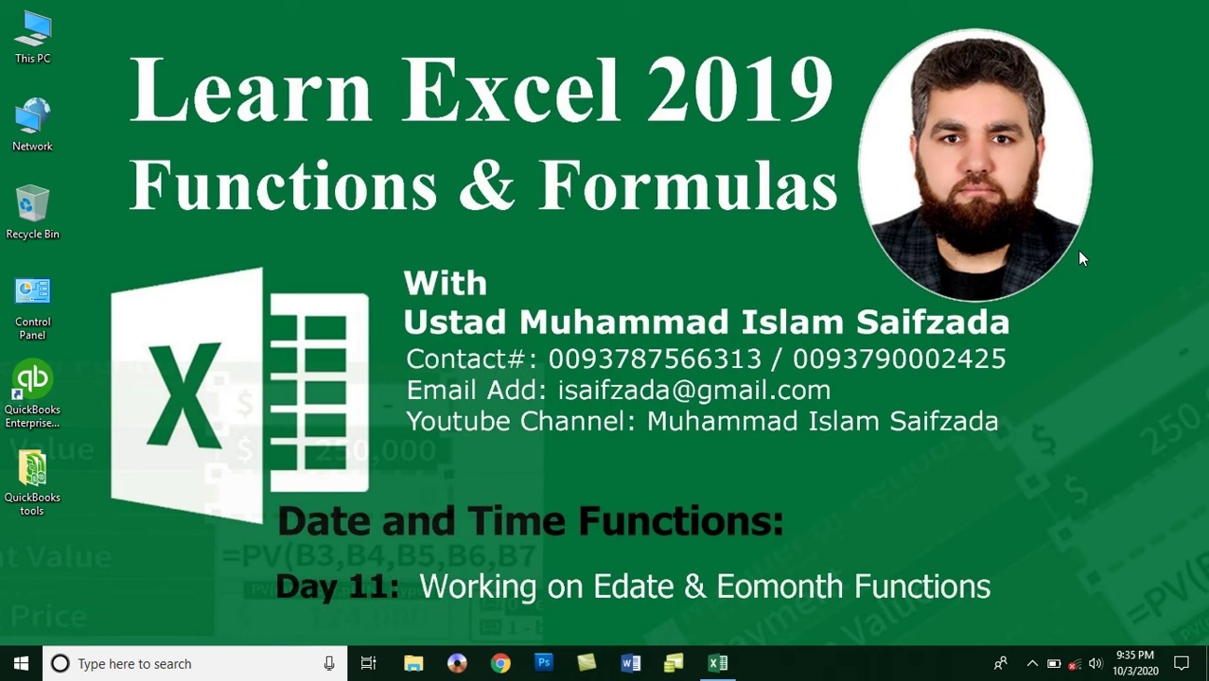
Step: Refresh the desktop, restore the Book1 workbook and select the Edate Function title cell B1
{"action": "right_click", "coordinate": [1081, 253]}
{"action": "left_click", "coordinate": [1100, 301]}
{"action": "mouse_move", "coordinate": [738, 579]}
{"action": "left_mouse_down"}
{"action": "mouse_move", "coordinate": [809, 626]}
{"action": "mouse_move", "coordinate": [837, 608]}
{"action": "left_mouse_up"}
{"action": "left_click", "coordinate": [730, 668]}
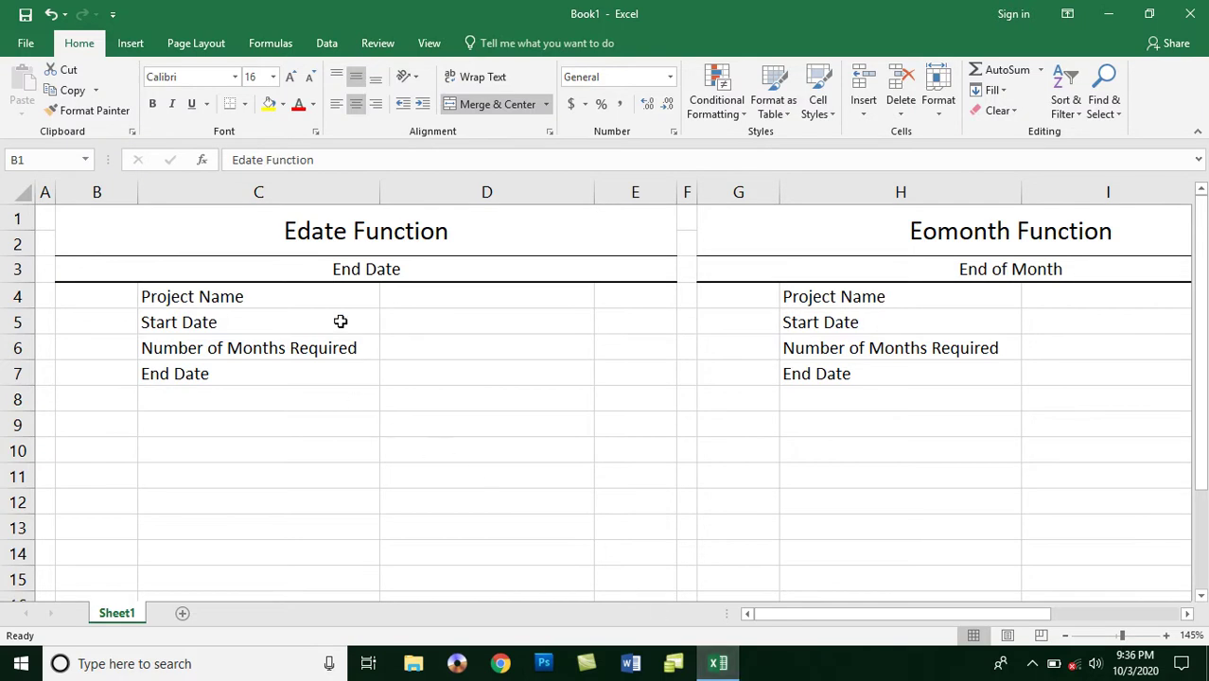
{"action": "left_click", "coordinate": [297, 235]}
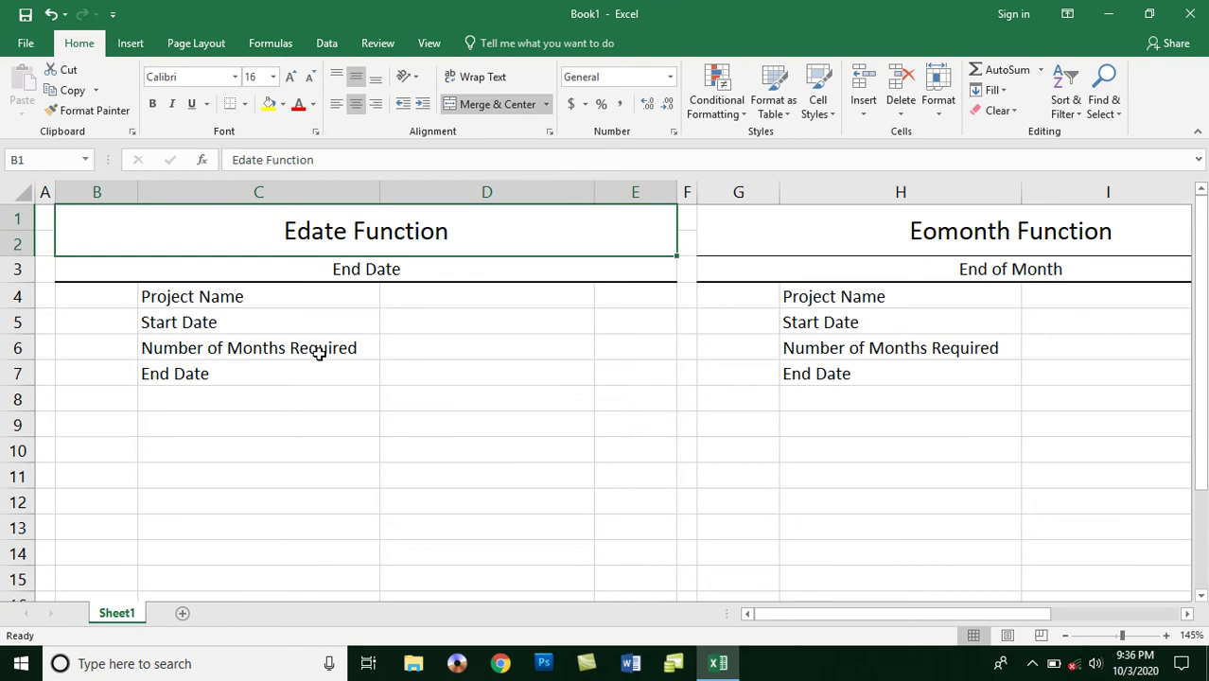
Step: Enter 'Contruction Project' in D4, 1/1/2020 in D5 and 10 in D6
{"action": "left_click", "coordinate": [410, 301]}
{"action": "type", "text": "Contruction Project"}
{"action": "key", "text": "Return"}
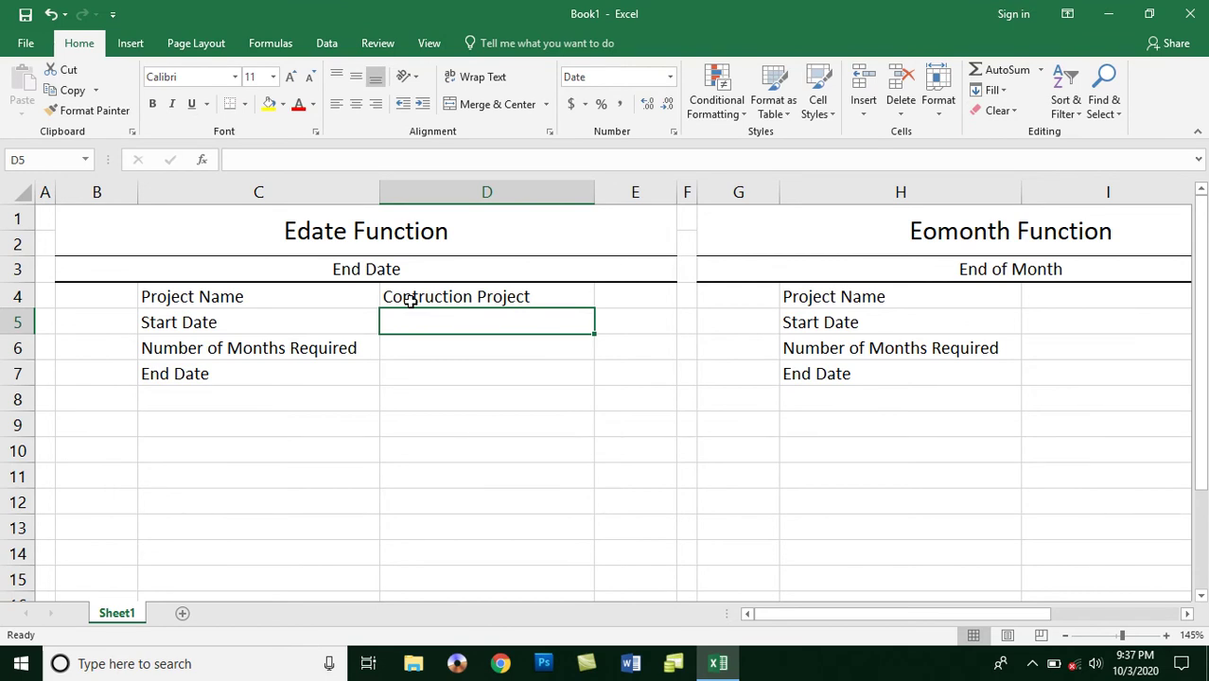
{"action": "type", "text": "1/1/2020"}
{"action": "key", "text": "Return"}
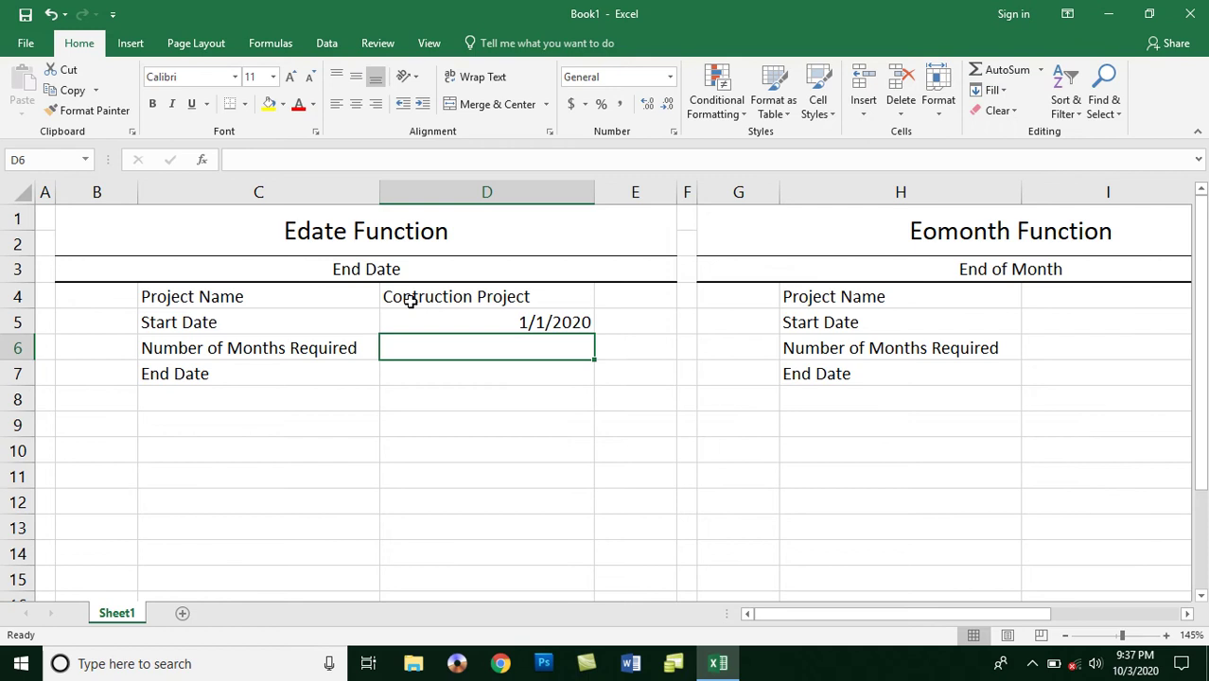
{"action": "type", "text": "10"}
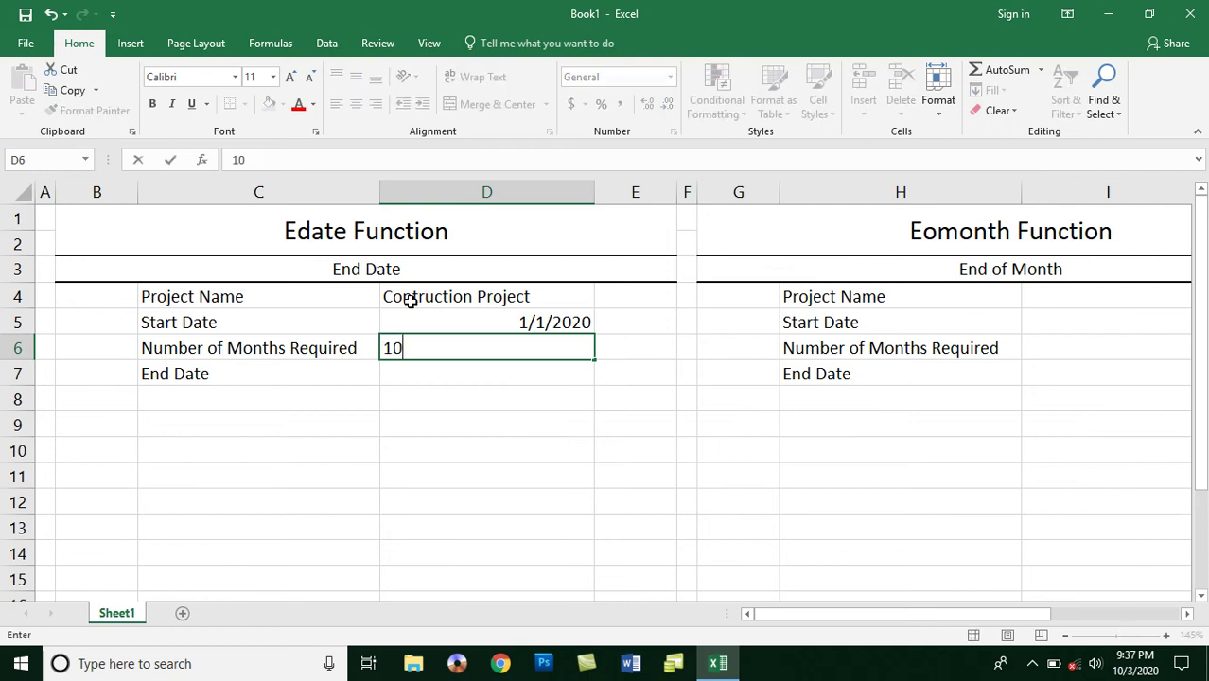
{"action": "key", "text": "Return"}
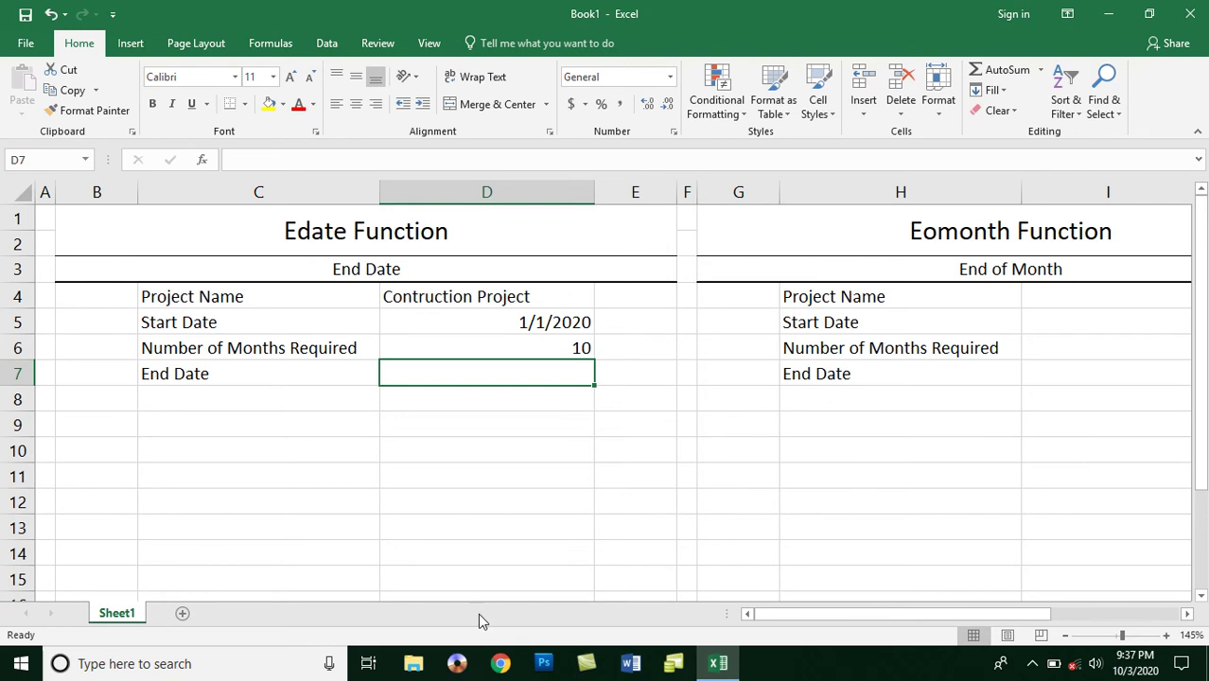
Step: Enter =EDATE(D5,D6) in D7, which returns the serial number 44136
{"action": "type", "text": "="}
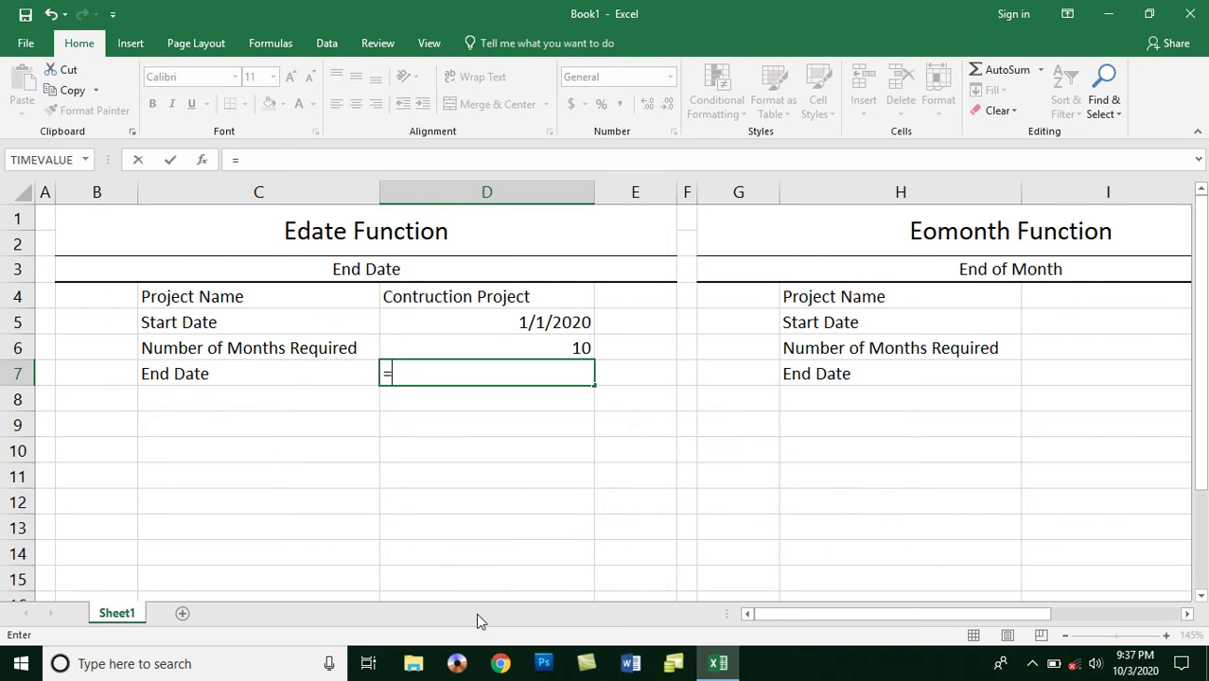
{"action": "type", "text": "edate"}
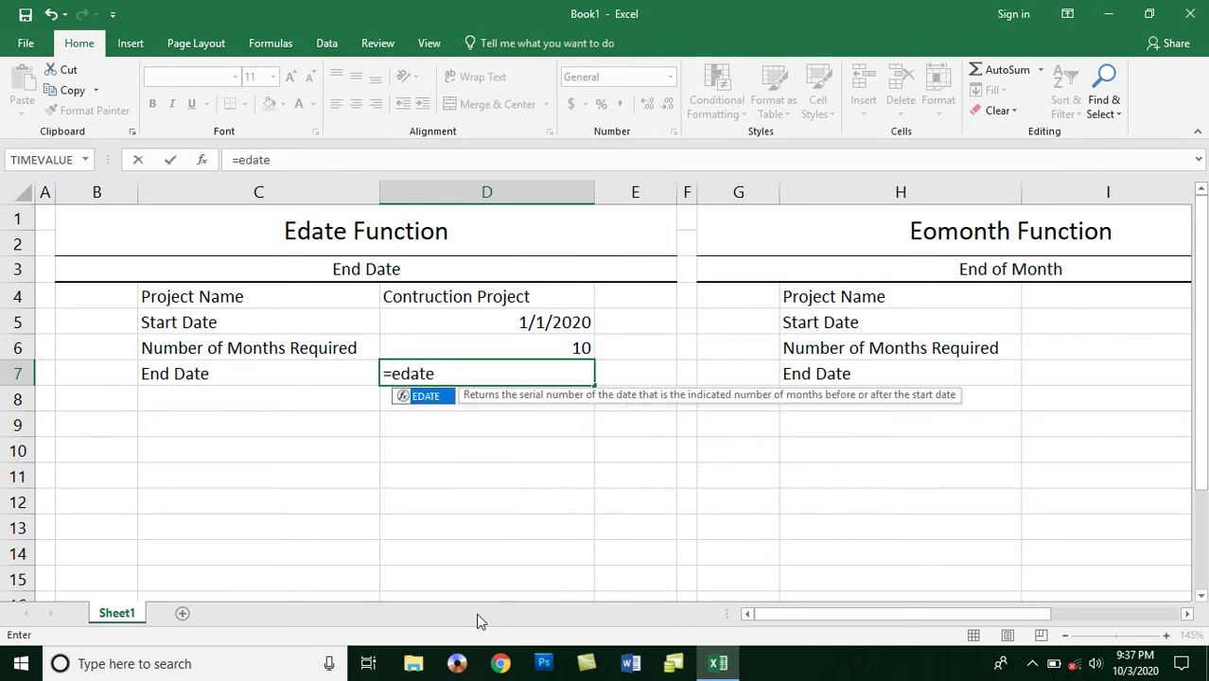
{"action": "key", "text": "Tab"}
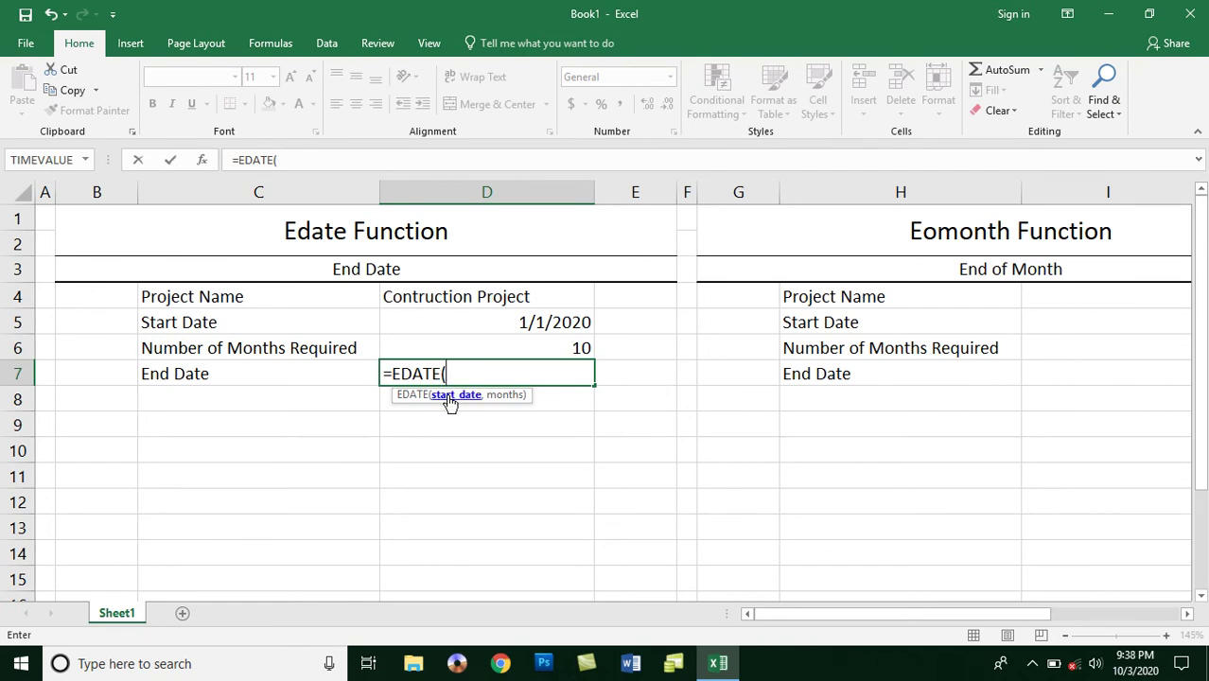
{"action": "left_click", "coordinate": [484, 326]}
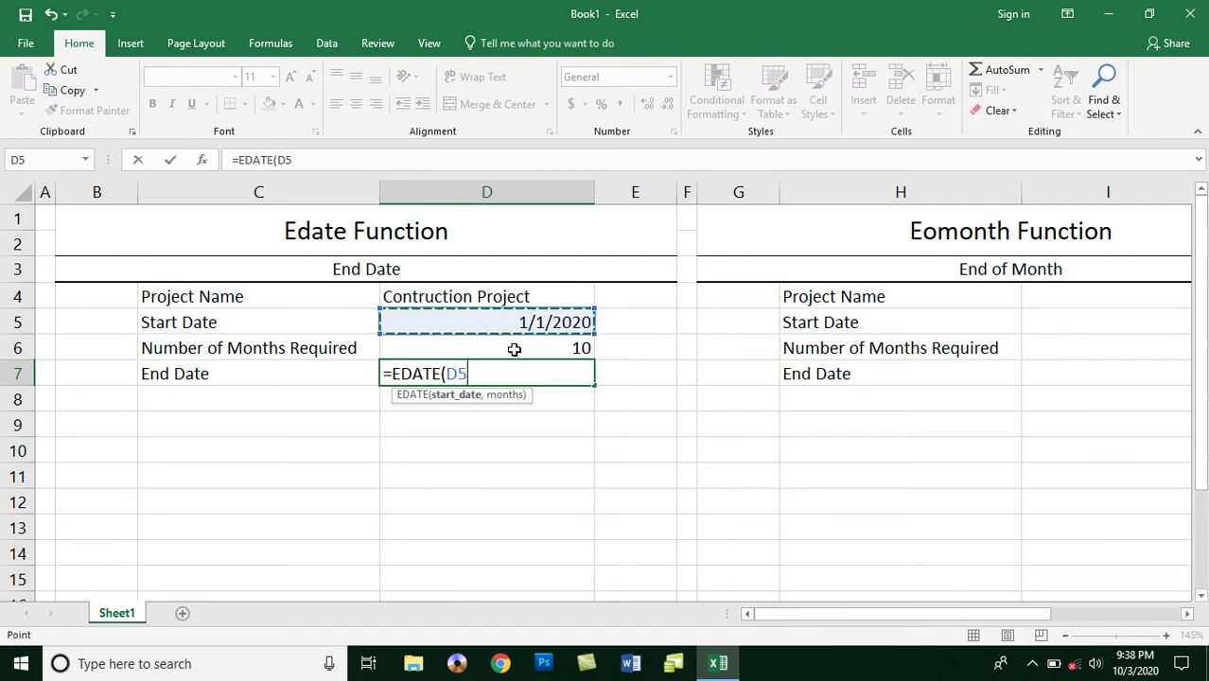
{"action": "type", "text": ","}
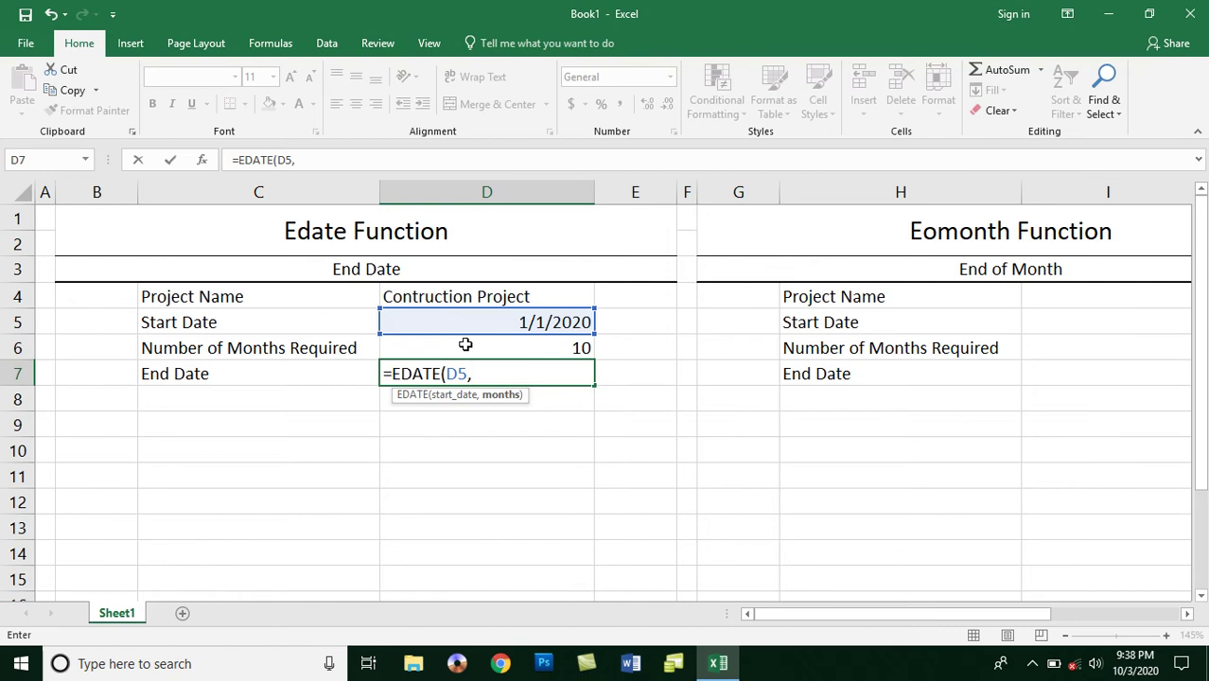
{"action": "left_click", "coordinate": [465, 344]}
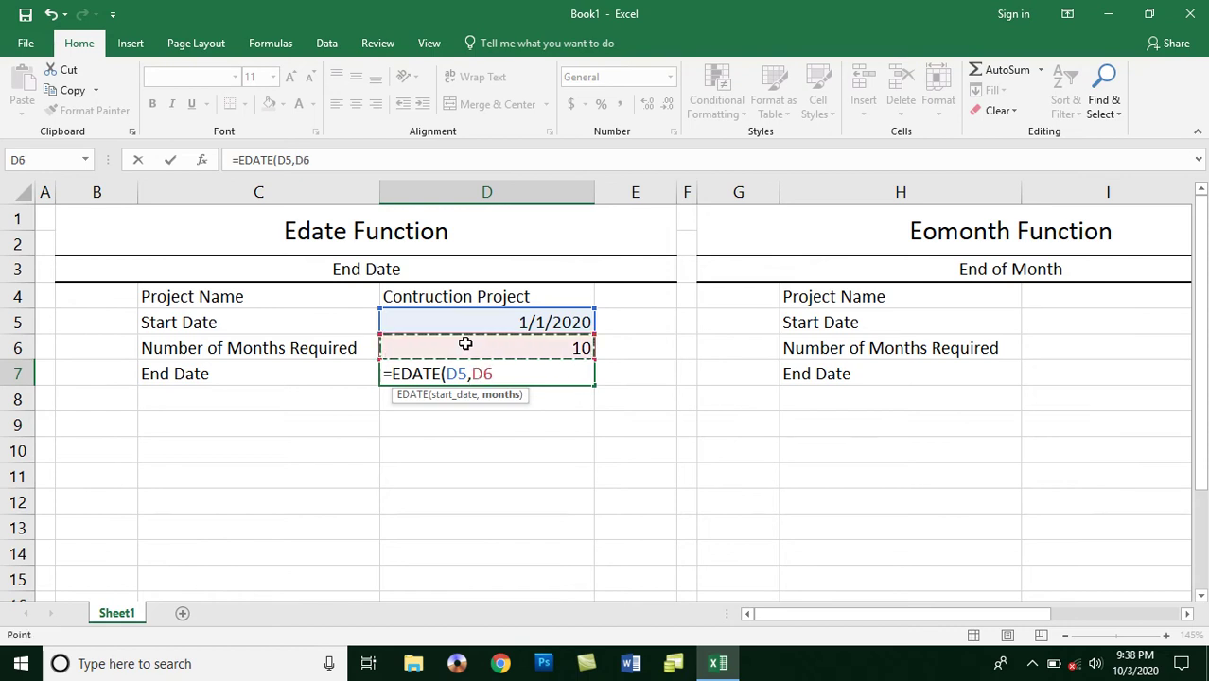
{"action": "type", "text": ")"}
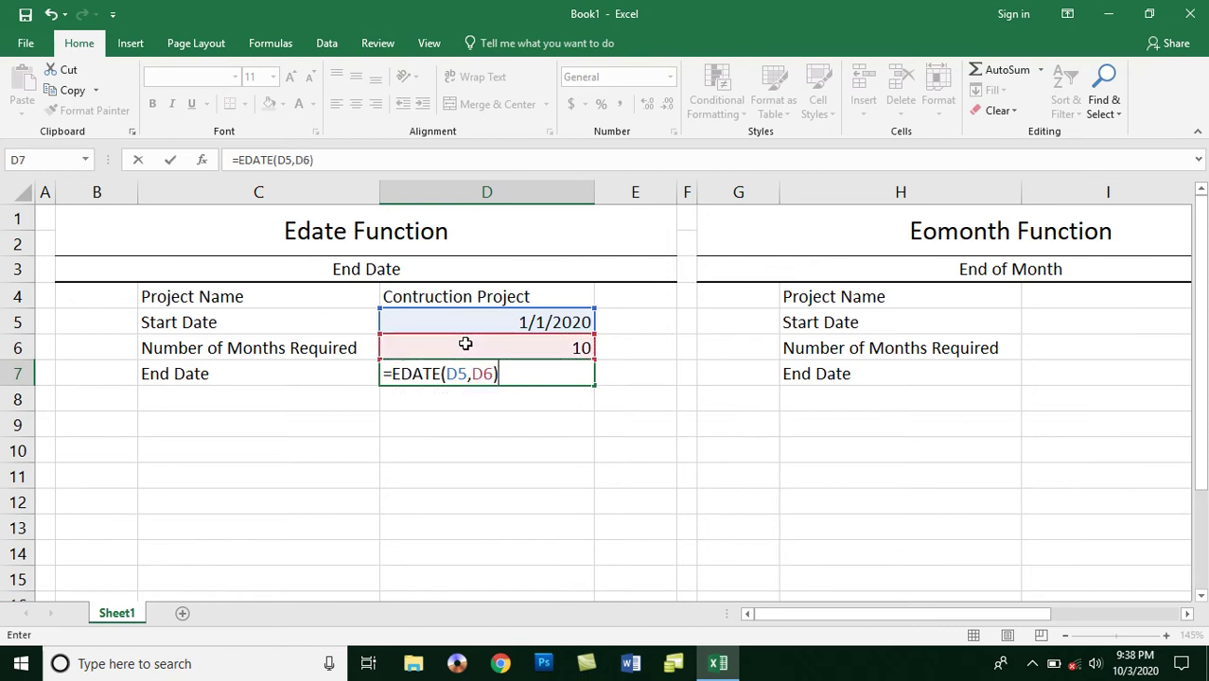
{"action": "key", "text": "Return"}
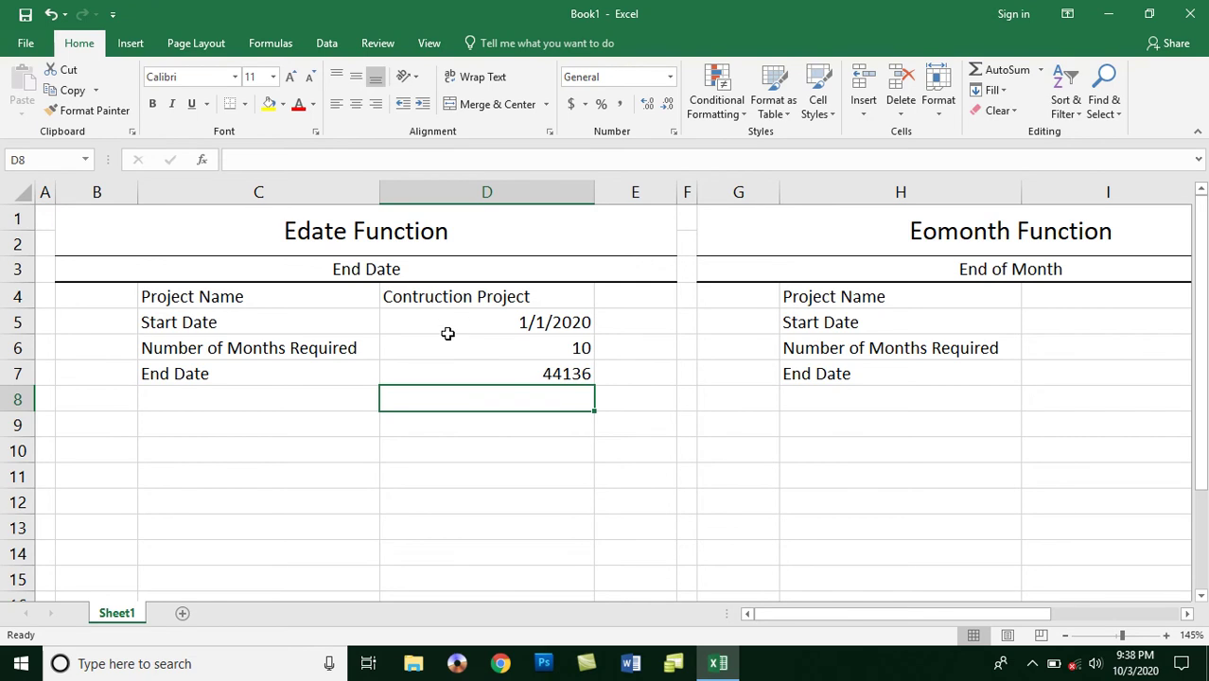
{"action": "left_click", "coordinate": [452, 369]}
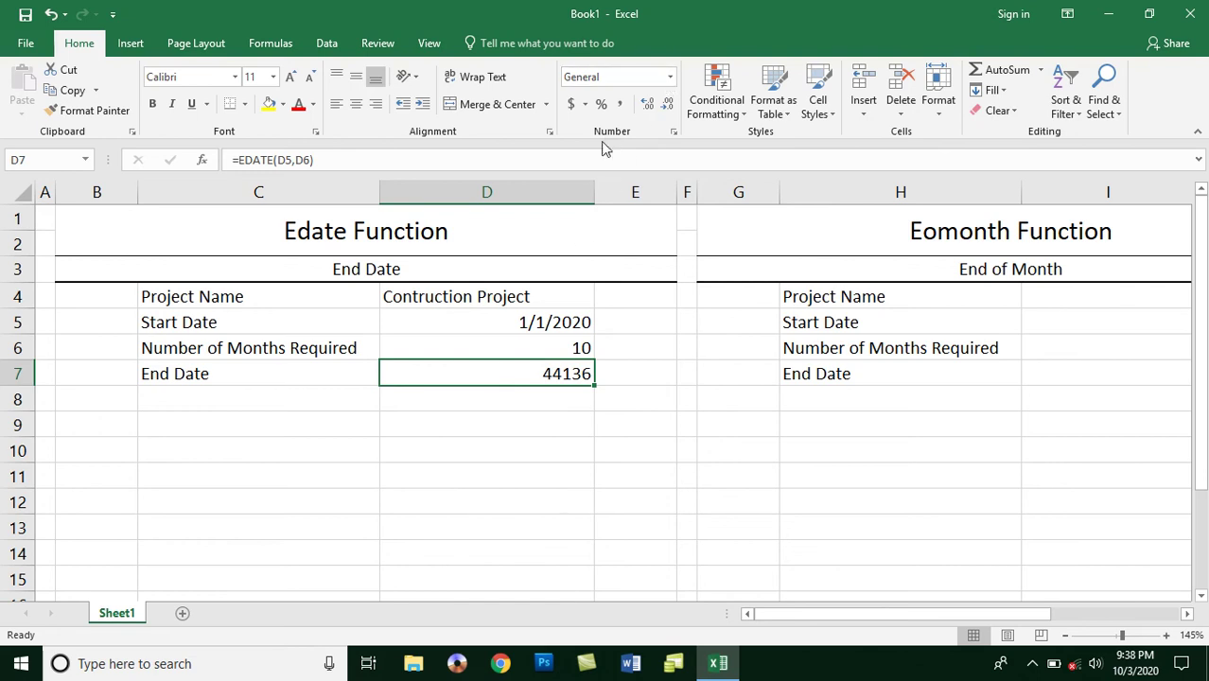
Step: Format D7 as Short Date so the End Date reads 11/1/2020
{"action": "left_click", "coordinate": [670, 77]}
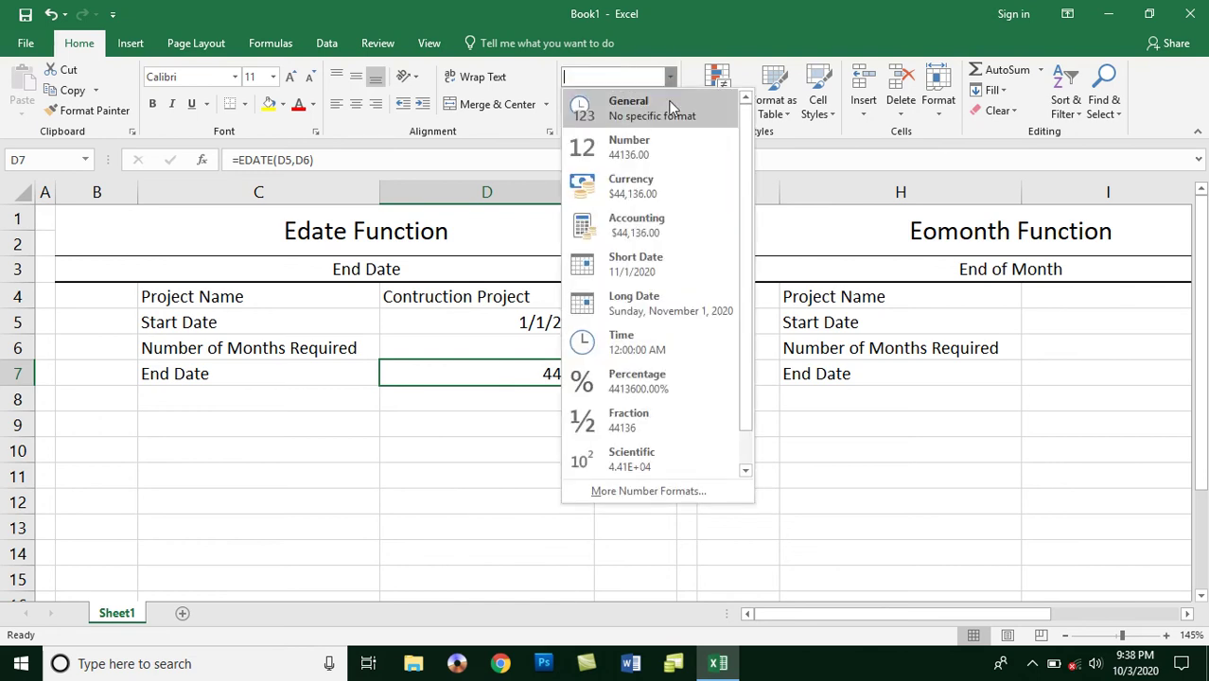
{"action": "left_click", "coordinate": [631, 264]}
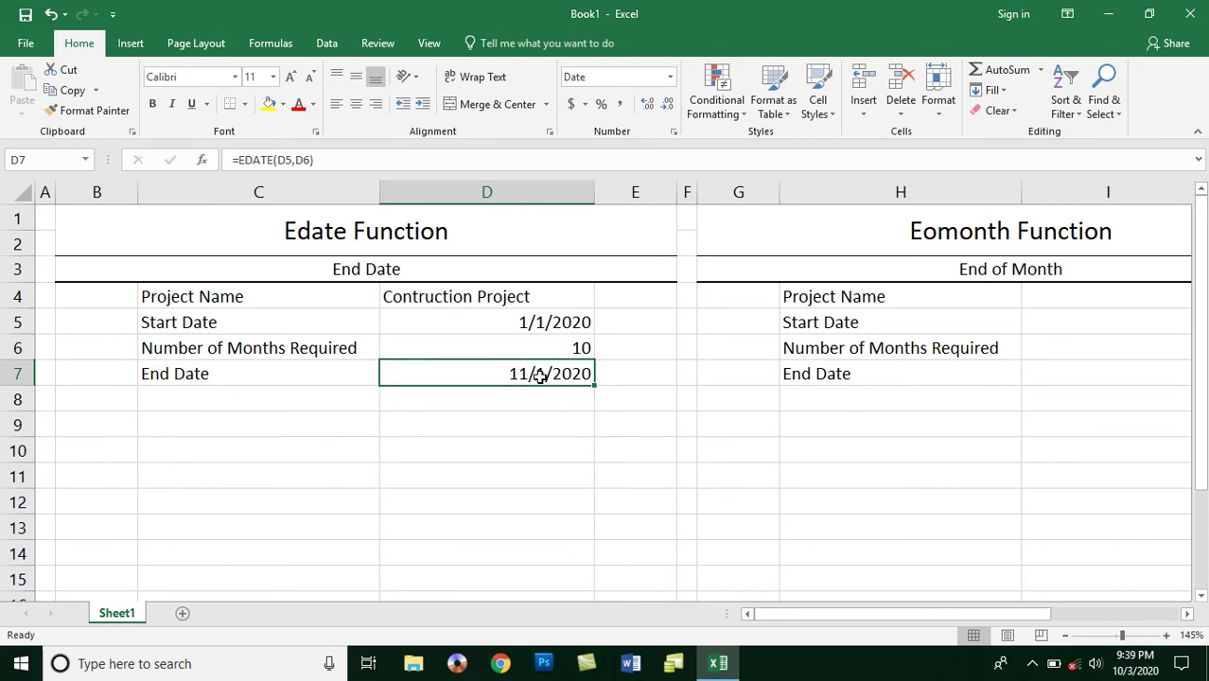
{"action": "left_click", "coordinate": [335, 415]}
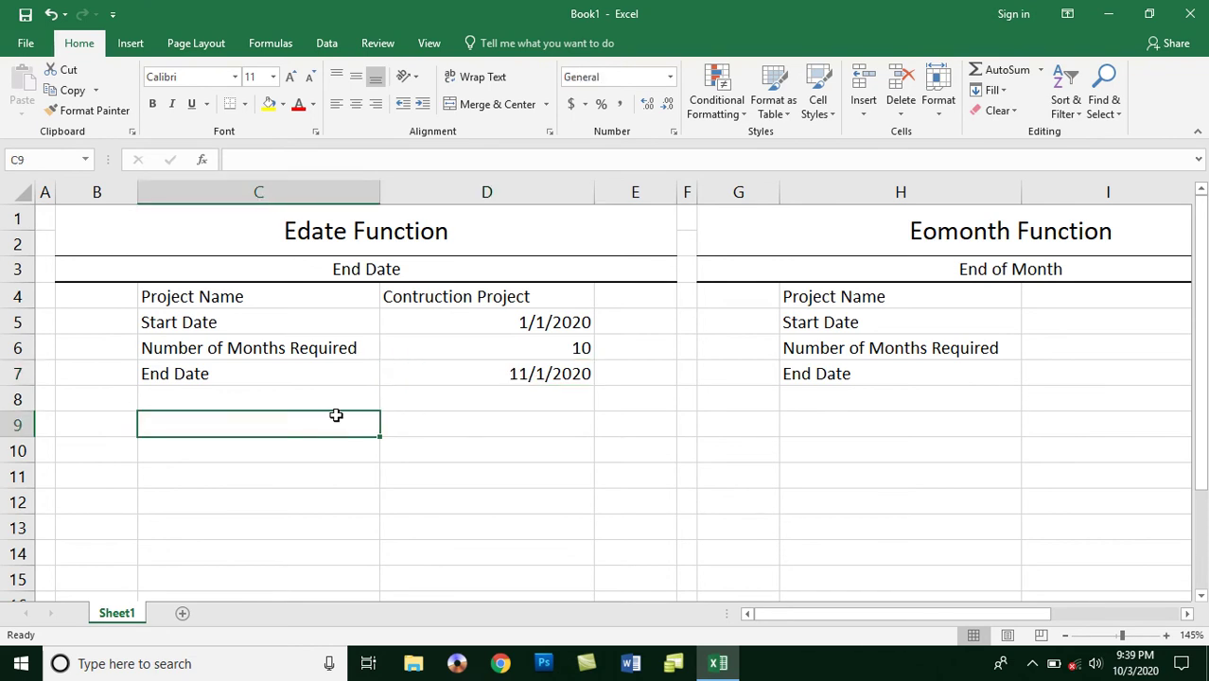
{"action": "left_click", "coordinate": [469, 371]}
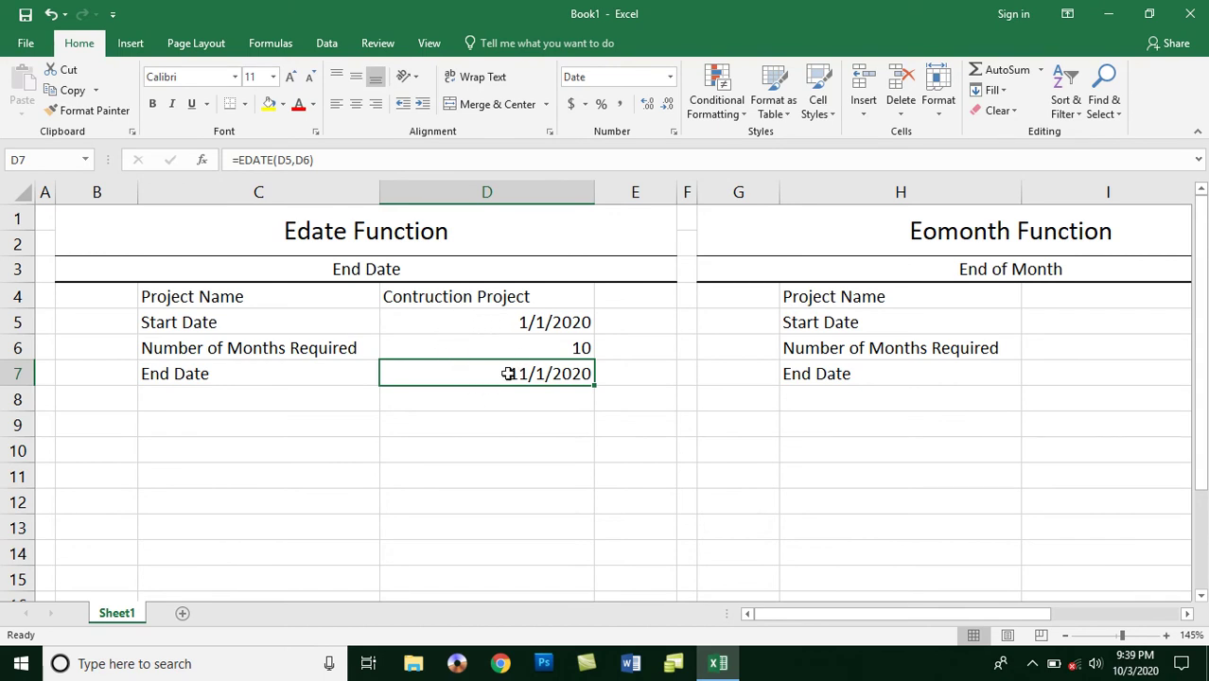
Step: Type a bold 'Datedif' label in C9
{"action": "left_click", "coordinate": [270, 430]}
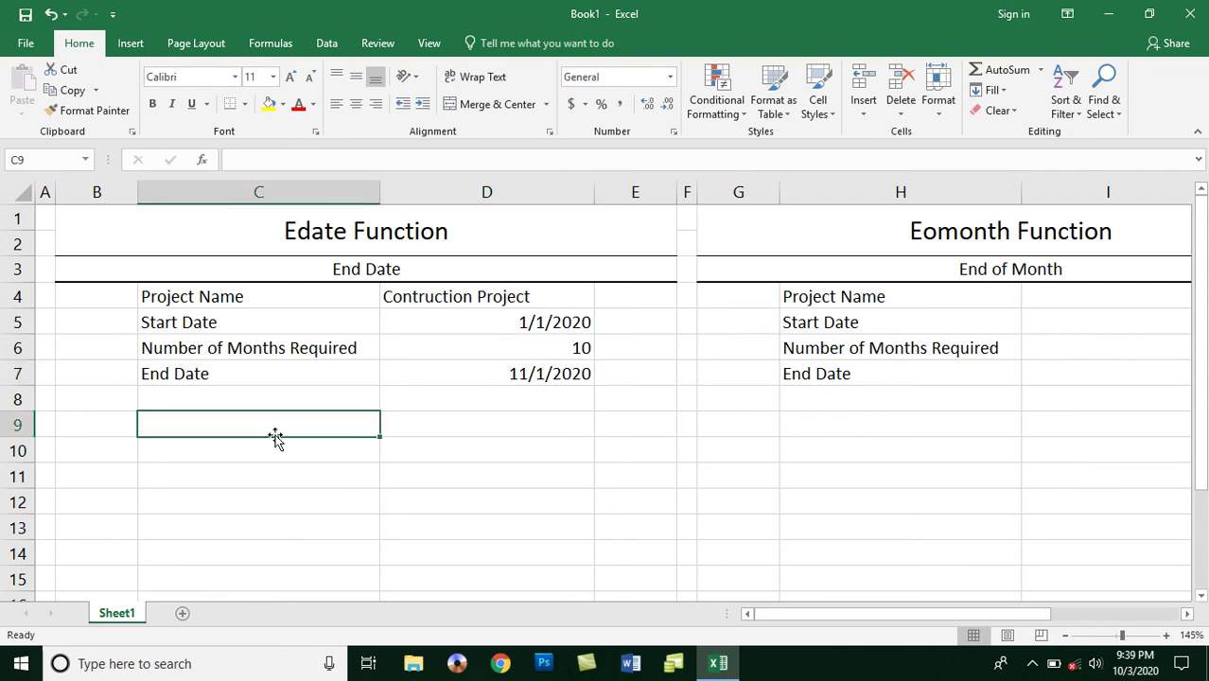
{"action": "type", "text": "Date"}
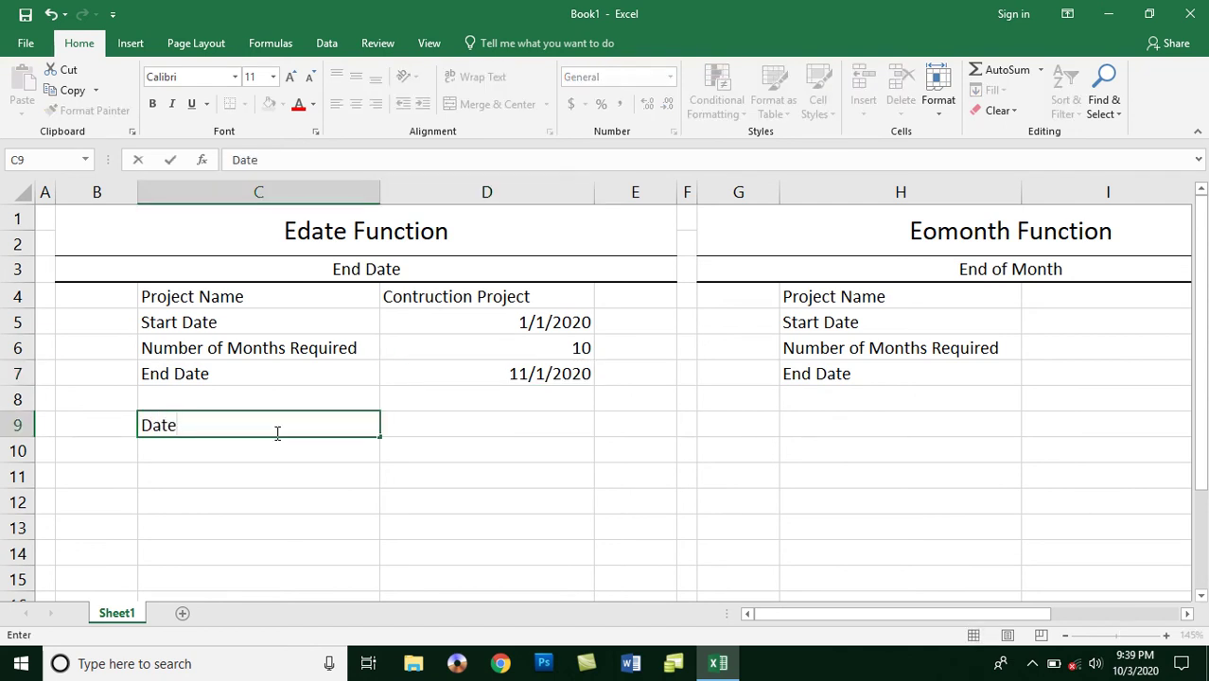
{"action": "type", "text": "dif"}
{"action": "key", "text": "Return"}
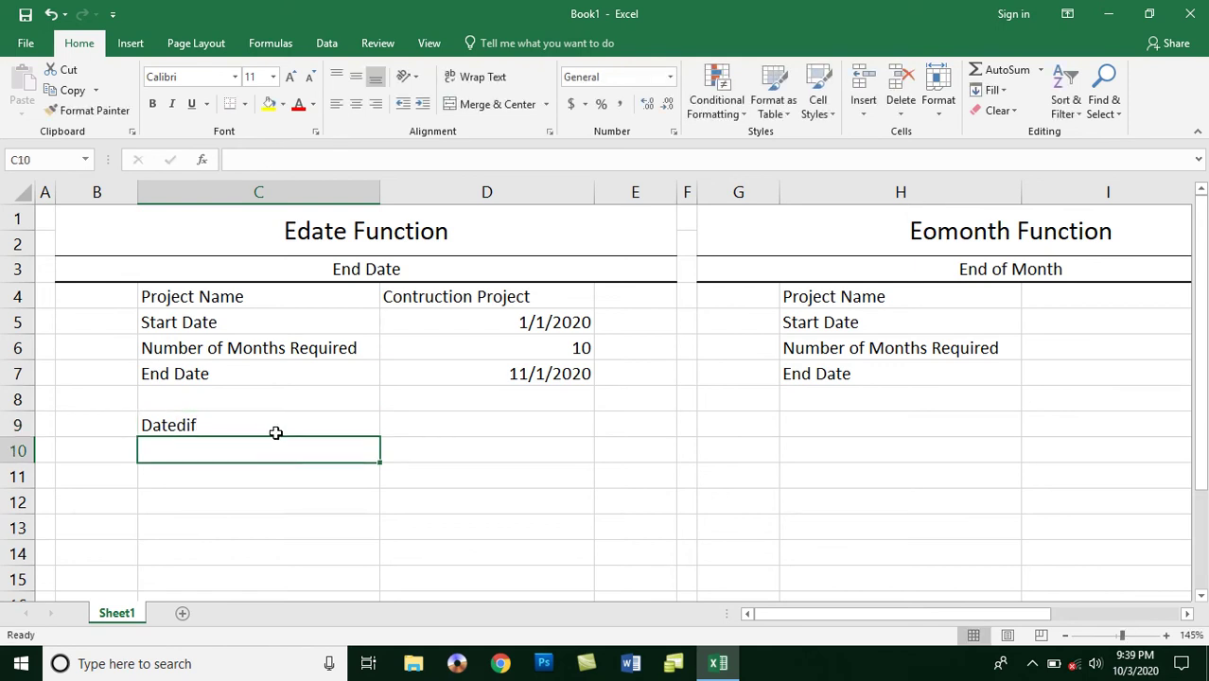
{"action": "left_click", "coordinate": [274, 431]}
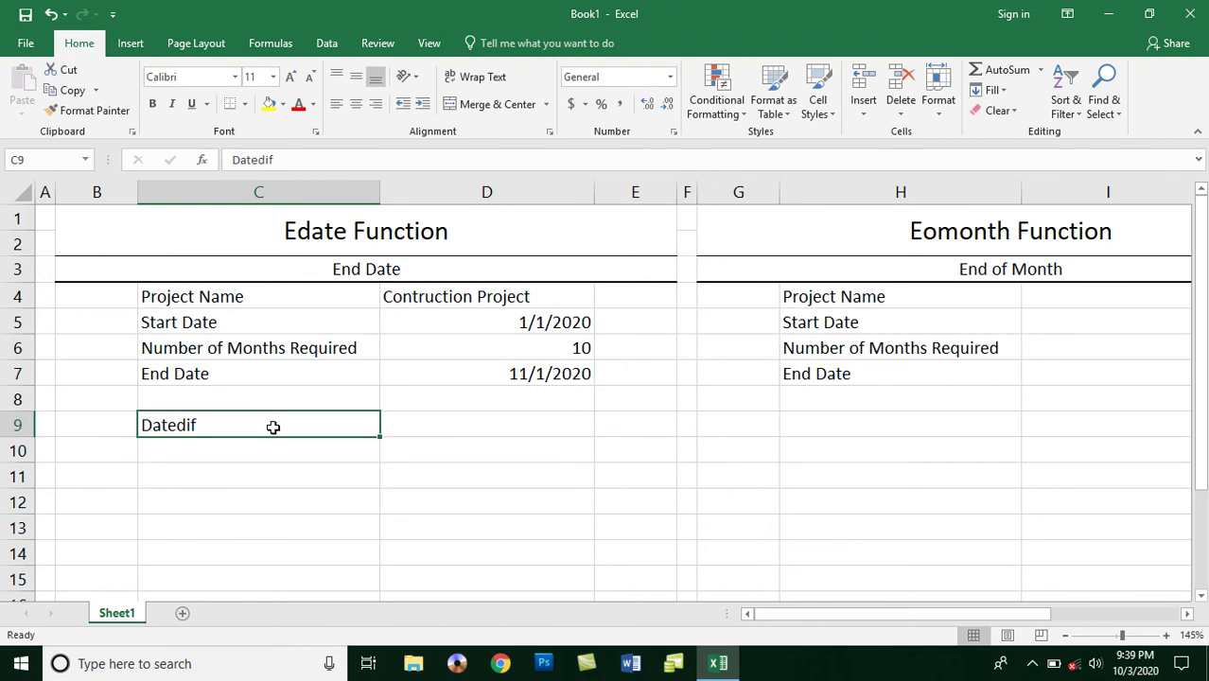
{"action": "left_click", "coordinate": [153, 106]}
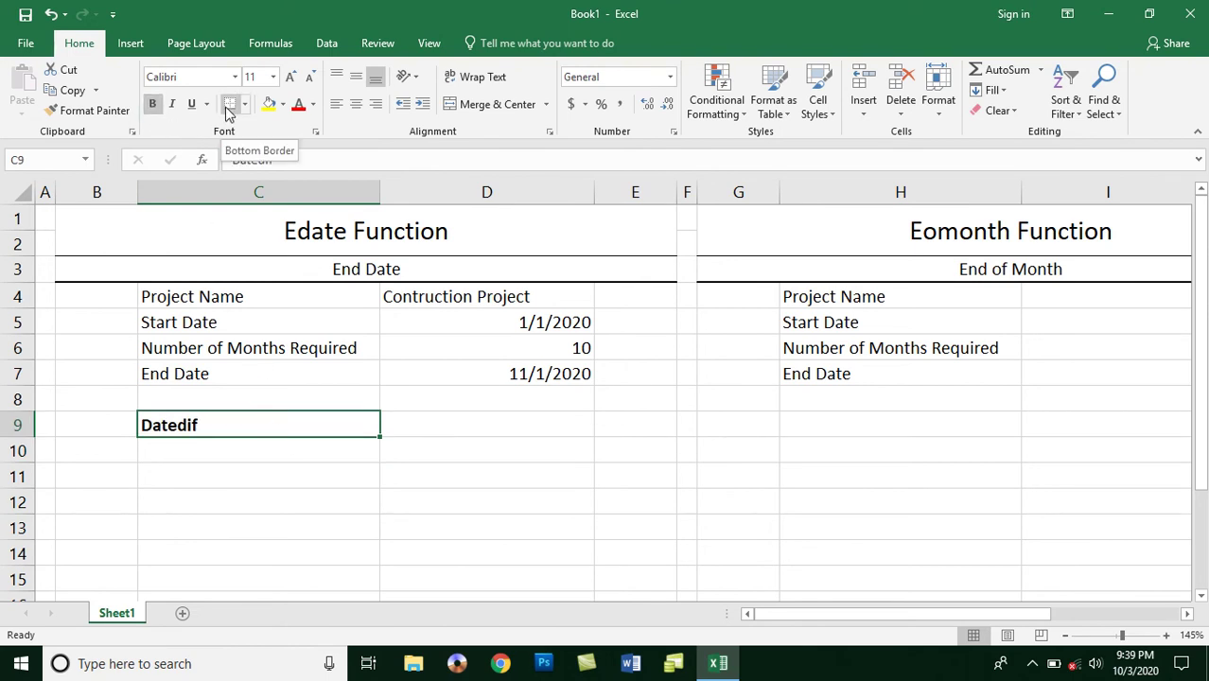
Step: Review the start date, months and End Date cells and the empty D9 beside Datedif
{"action": "left_click", "coordinate": [432, 427]}
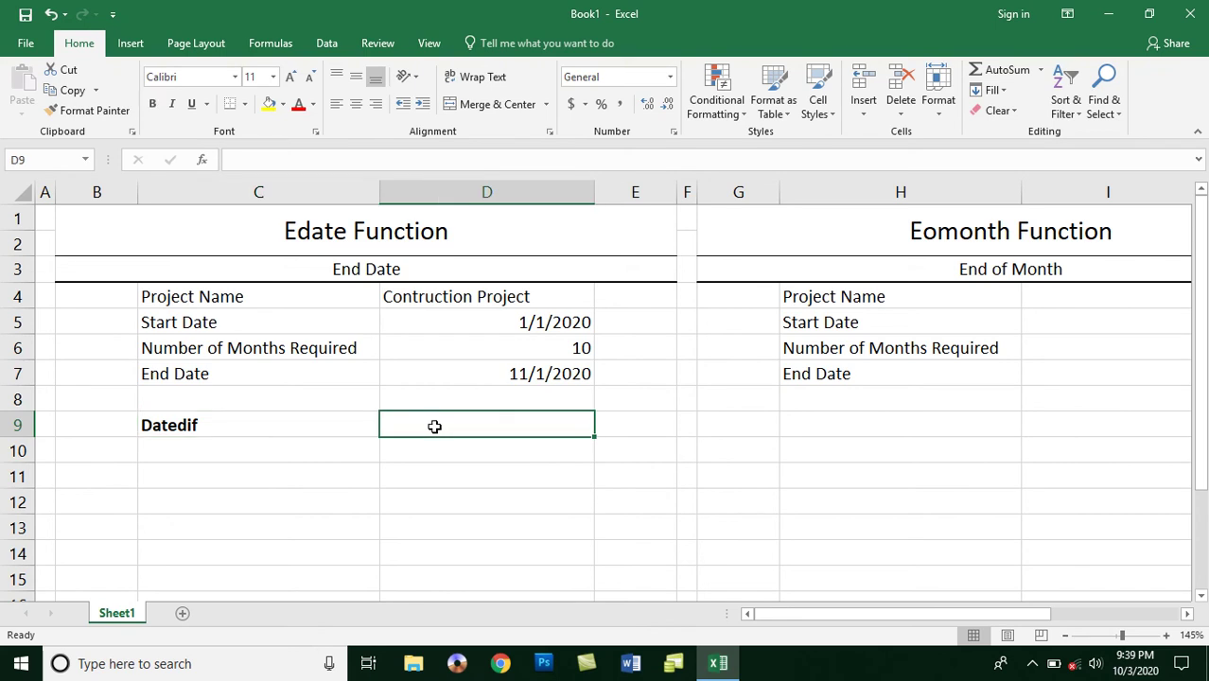
{"action": "left_click", "coordinate": [330, 424]}
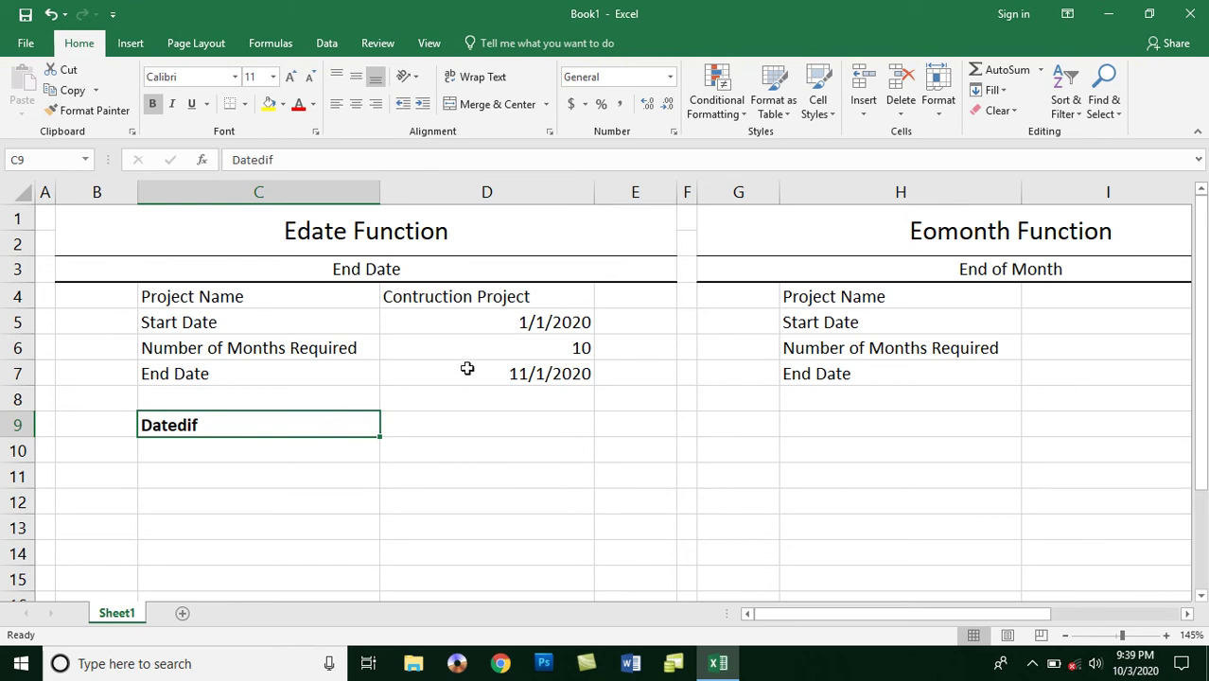
{"action": "left_click", "coordinate": [501, 326]}
{"action": "left_click", "coordinate": [514, 374]}
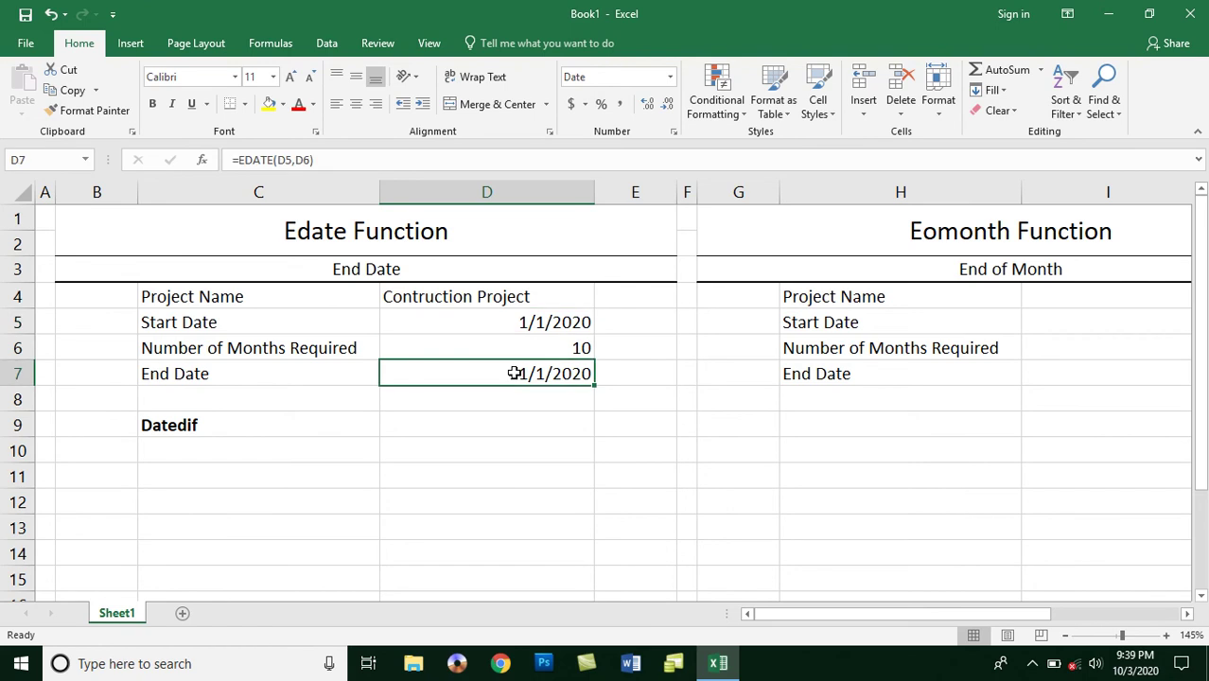
{"action": "left_click", "coordinate": [505, 346]}
{"action": "left_click", "coordinate": [507, 322]}
{"action": "left_click", "coordinate": [512, 346]}
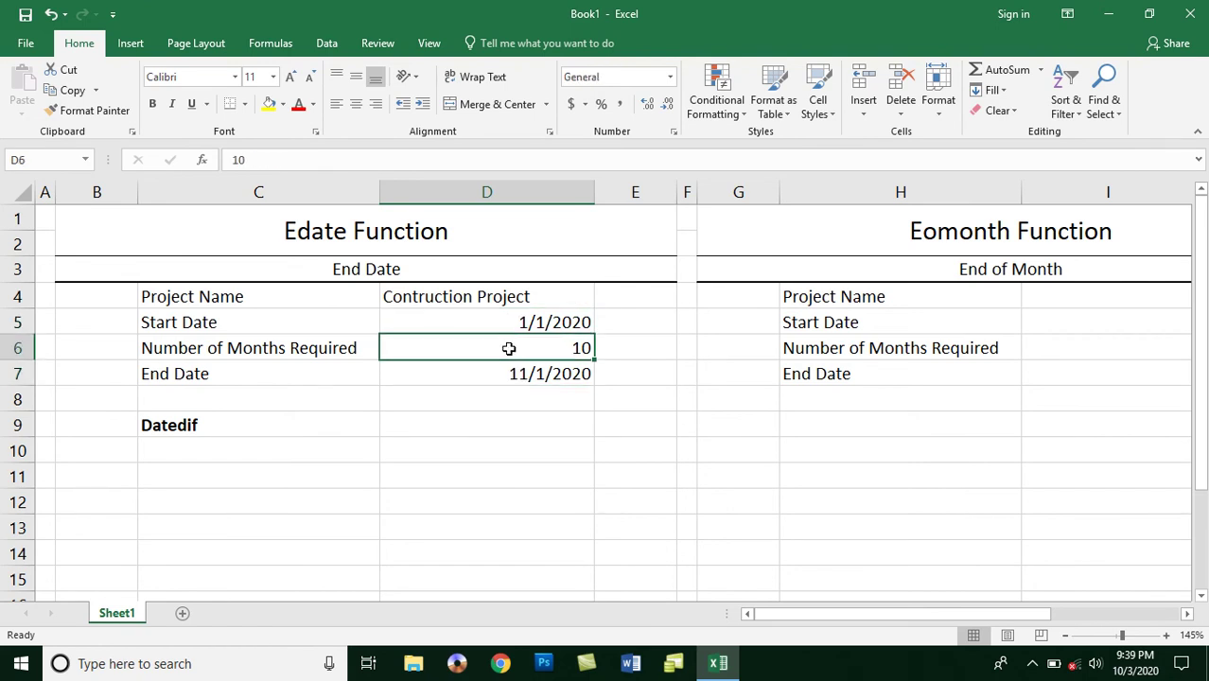
{"action": "left_click", "coordinate": [468, 431]}
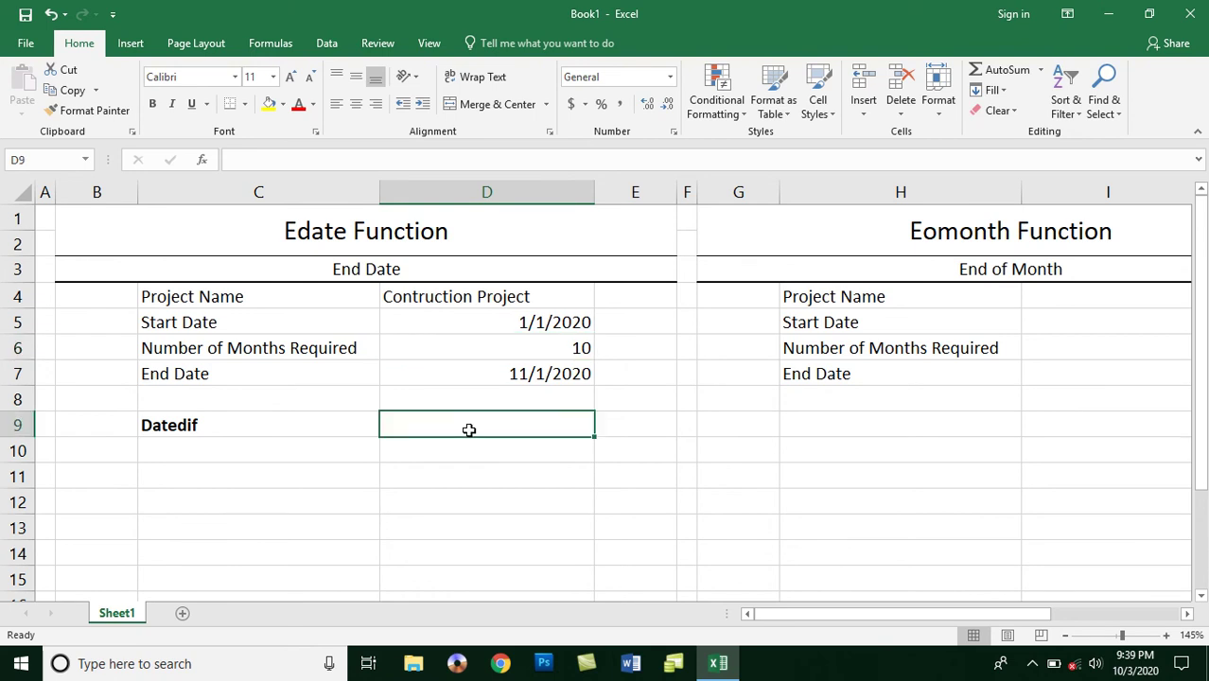
{"action": "left_click", "coordinate": [518, 375]}
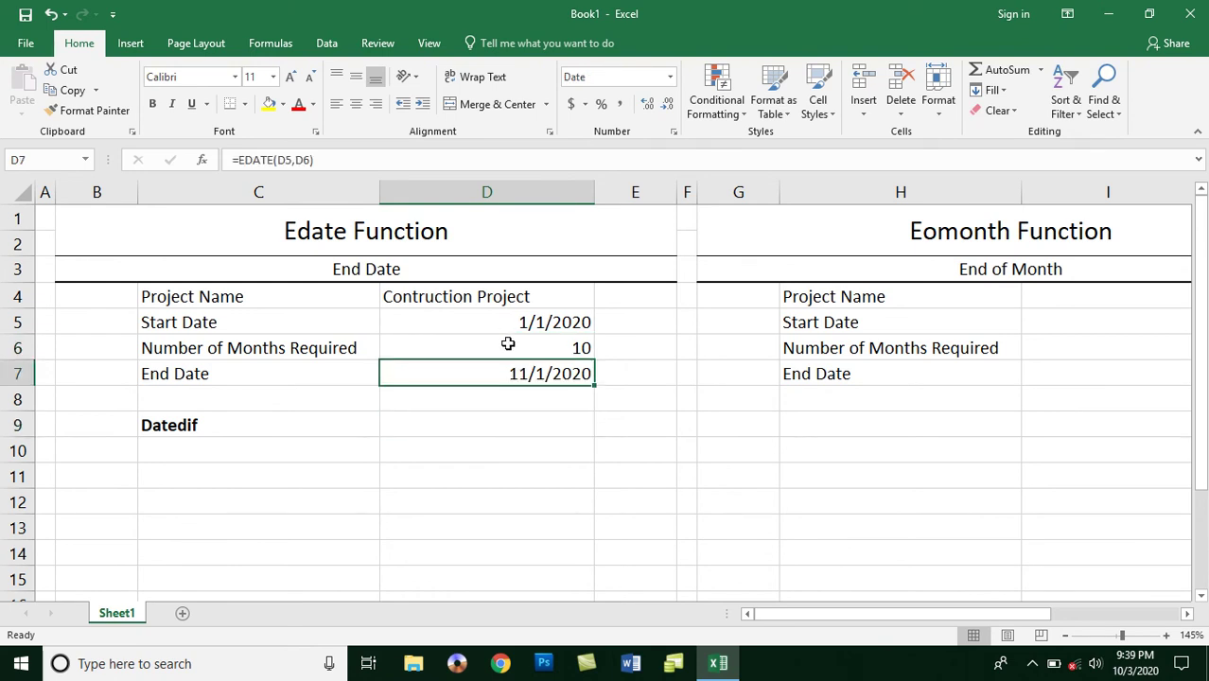
Step: Enter =DATEDIF(D5,D7,"YM") in D9, returning 10 months
{"action": "left_click", "coordinate": [467, 433]}
{"action": "double_click", "coordinate": [468, 433]}
{"action": "type", "text": "=datedif"}
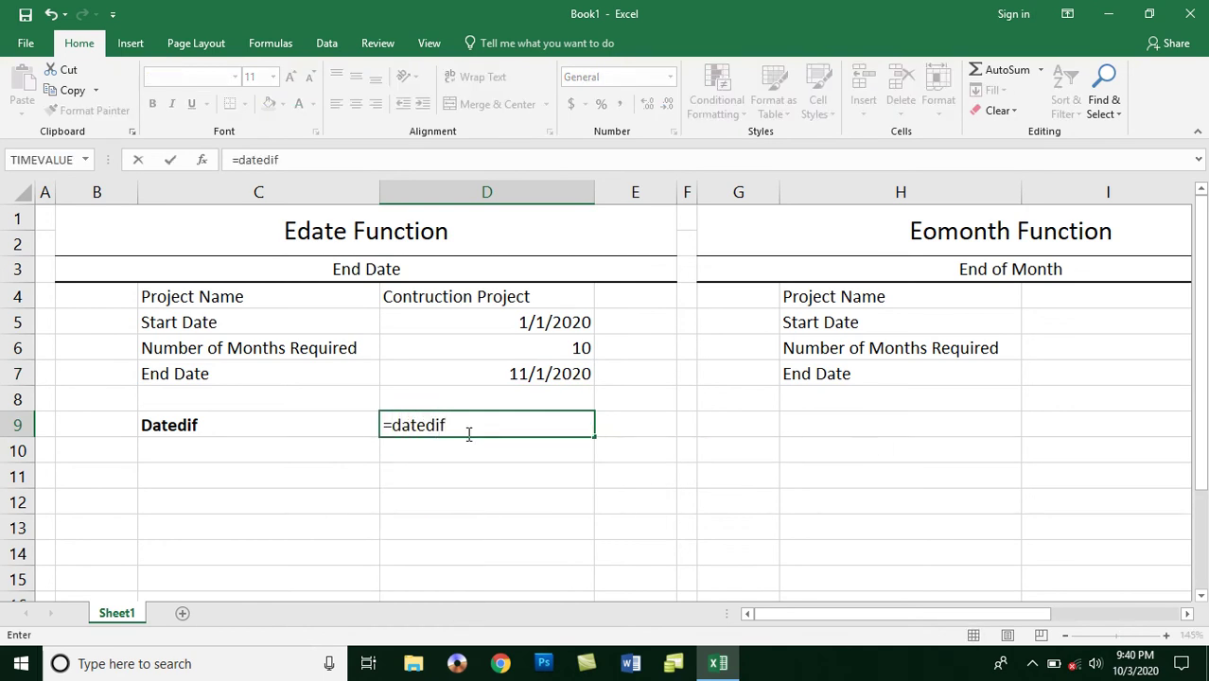
{"action": "type", "text": "("}
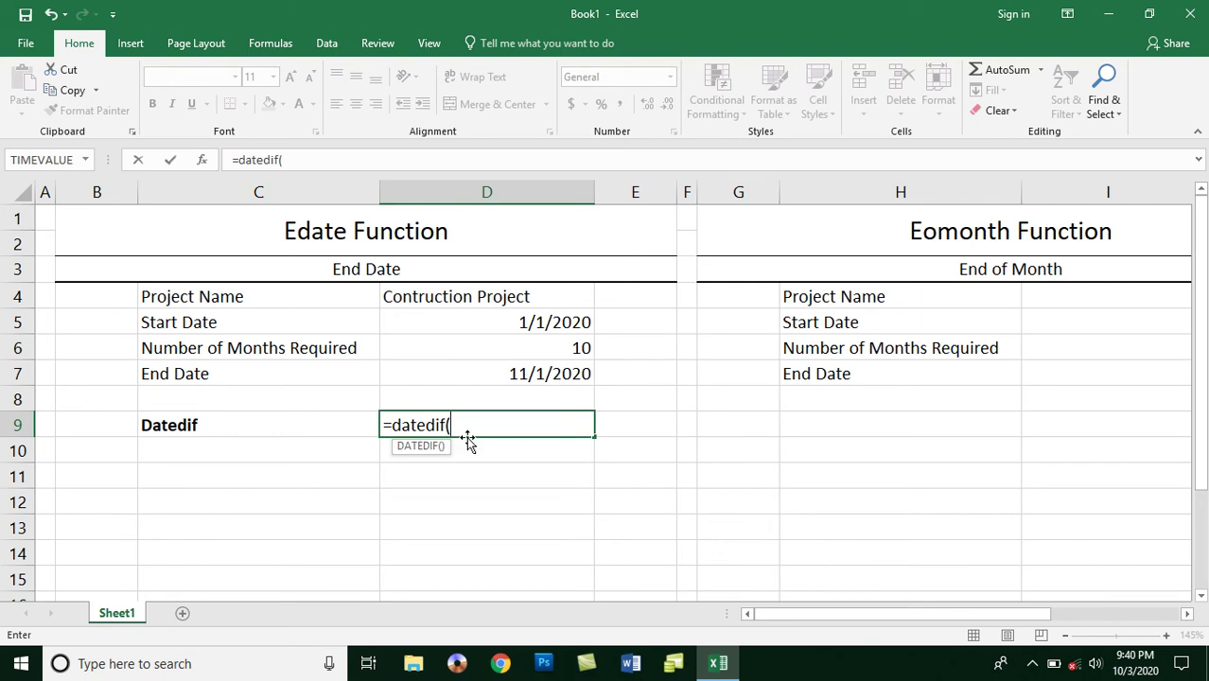
{"action": "left_click", "coordinate": [491, 319]}
{"action": "type", "text": ","}
{"action": "left_click", "coordinate": [521, 373]}
{"action": "type", "text": ","}
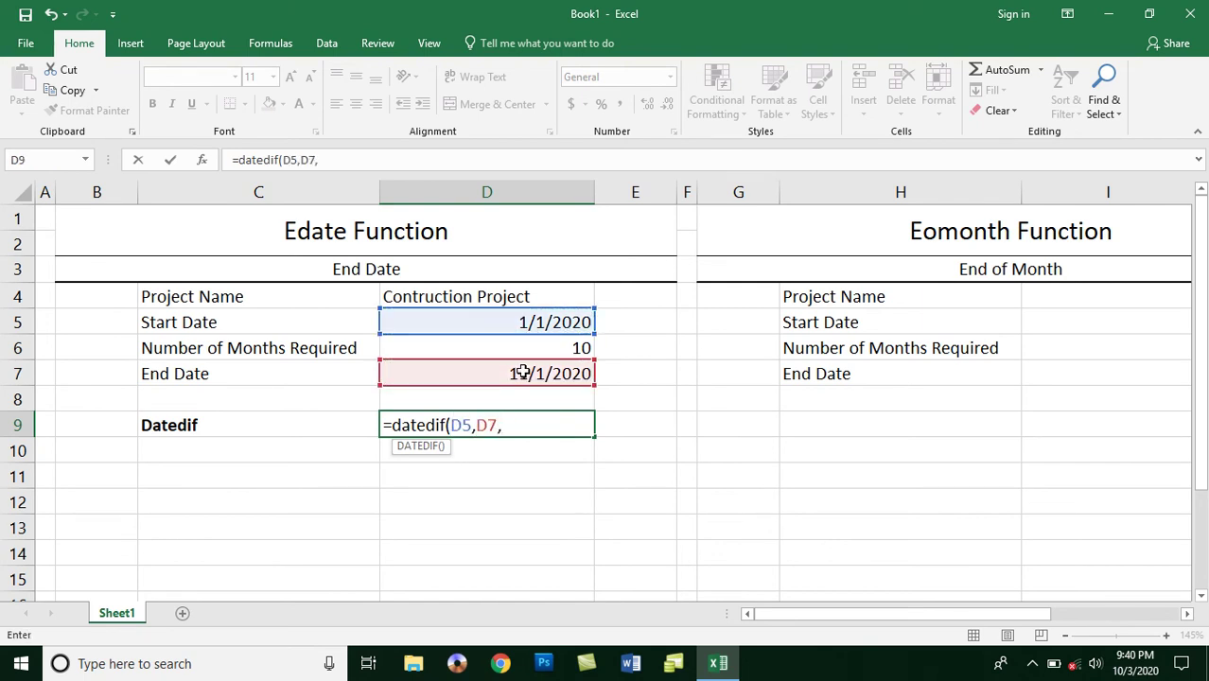
{"action": "type", "text": "\"YM\""}
{"action": "type", "text": ")"}
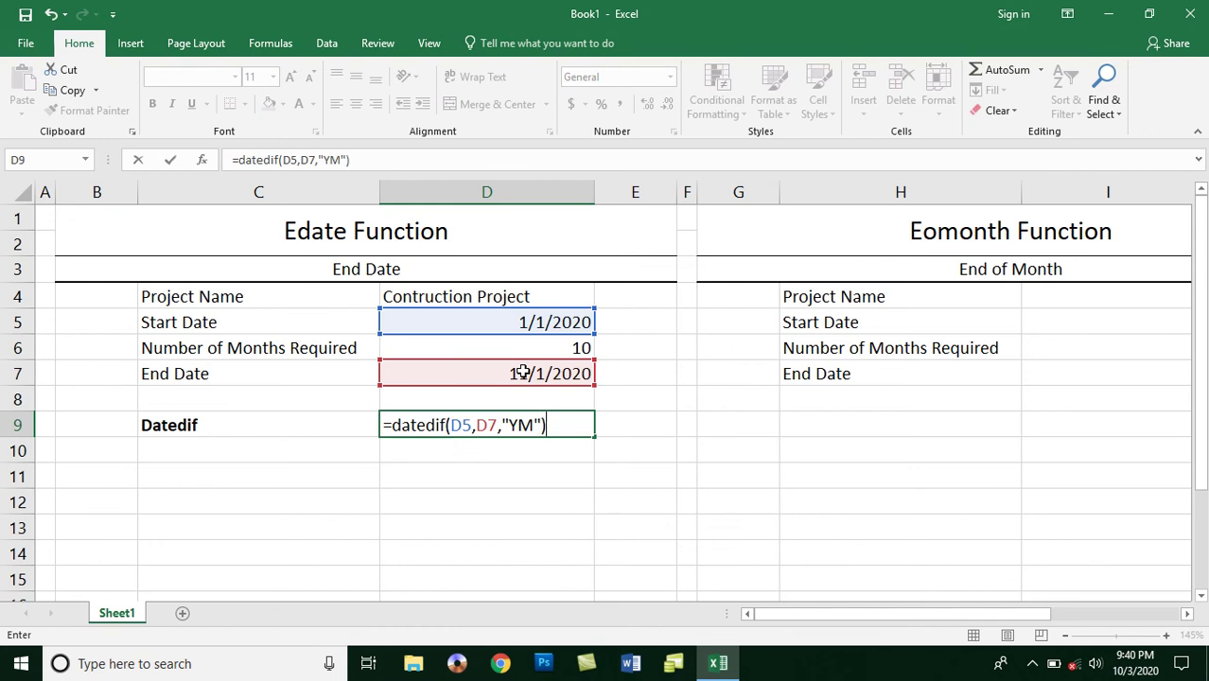
{"action": "key", "text": "Return"}
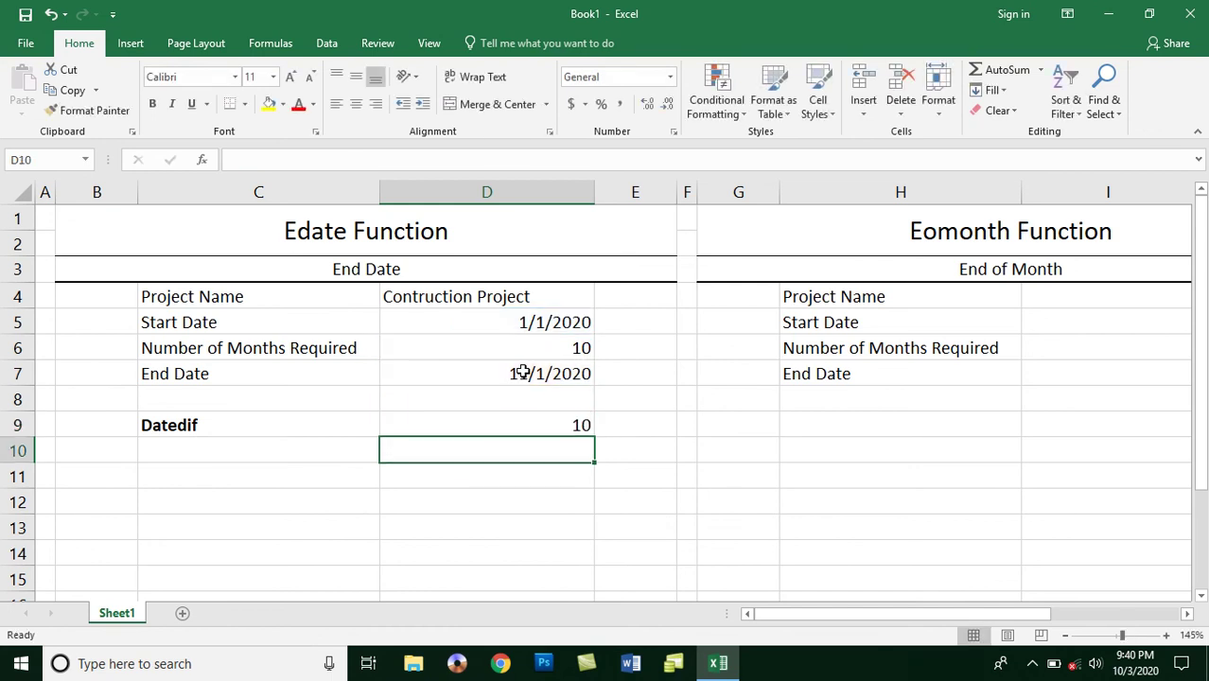
Step: Compare the DATEDIF result against the start date, months required and EDATE end date
{"action": "left_click", "coordinate": [539, 324]}
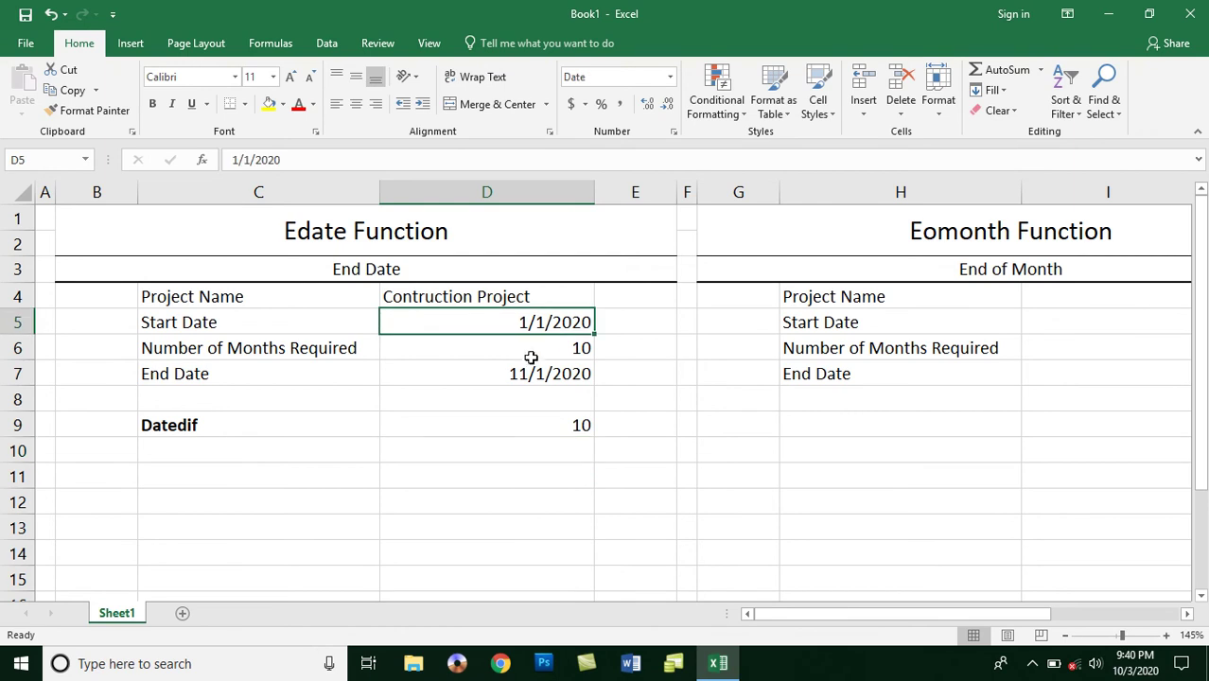
{"action": "left_click", "coordinate": [531, 370]}
{"action": "left_click", "coordinate": [549, 426]}
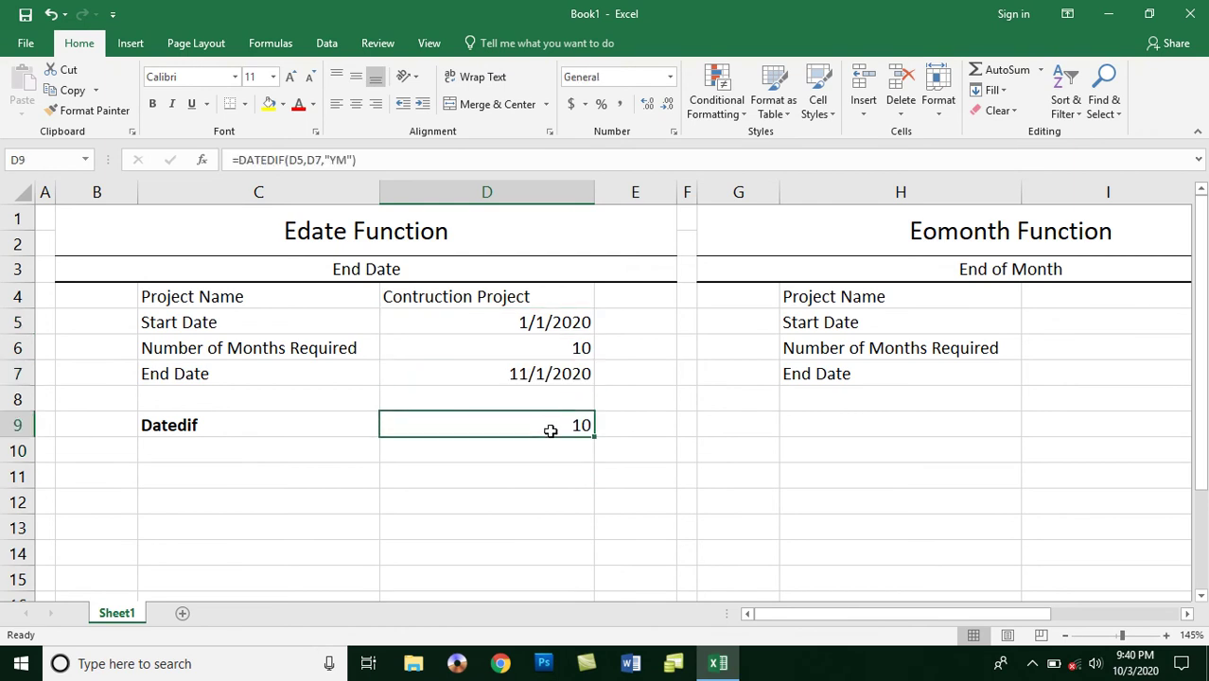
{"action": "left_click", "coordinate": [526, 350]}
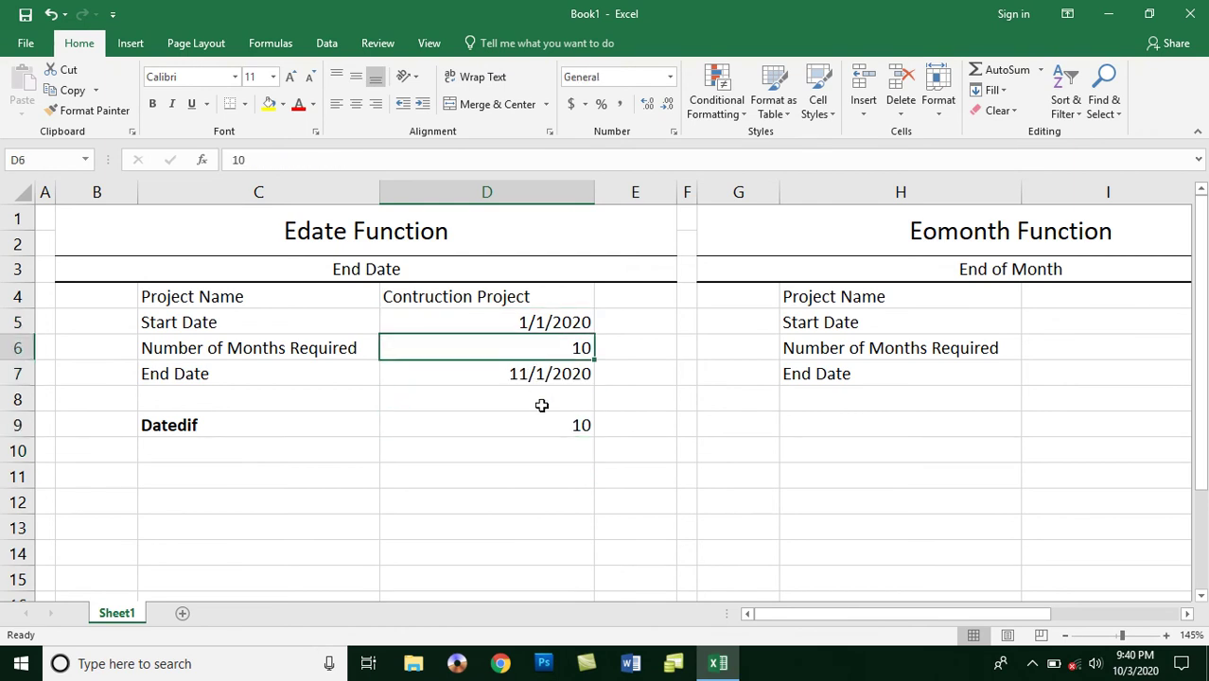
{"action": "left_click", "coordinate": [546, 425]}
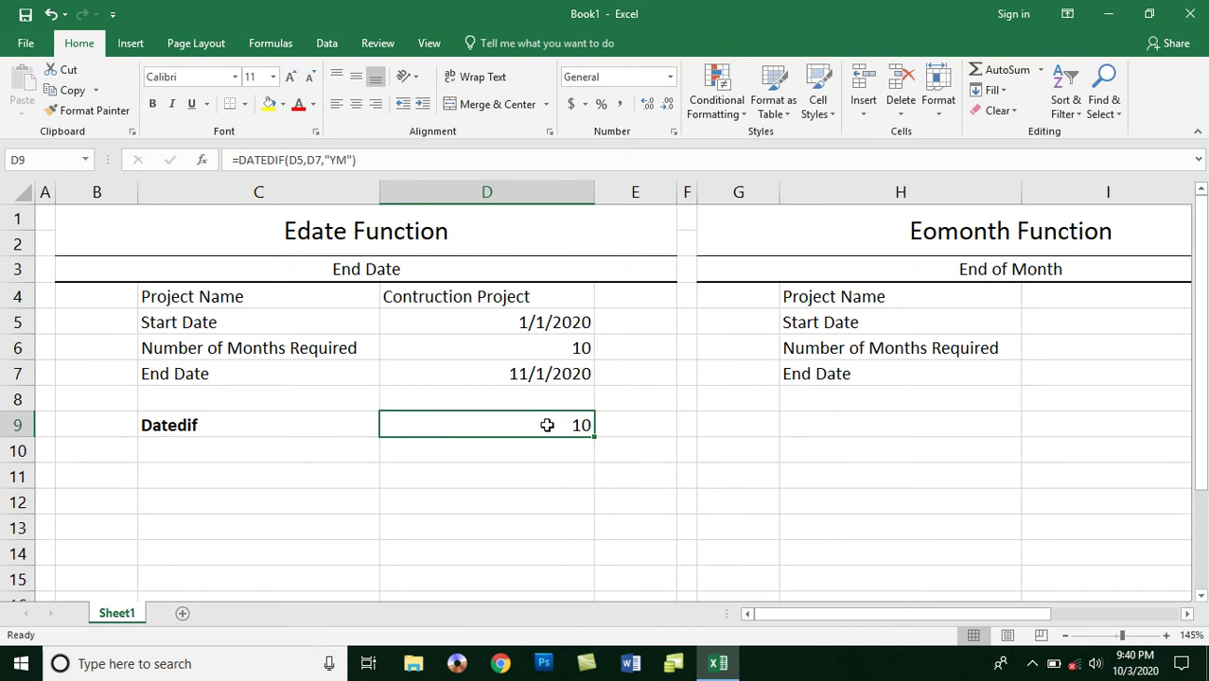
{"action": "left_click", "coordinate": [522, 375]}
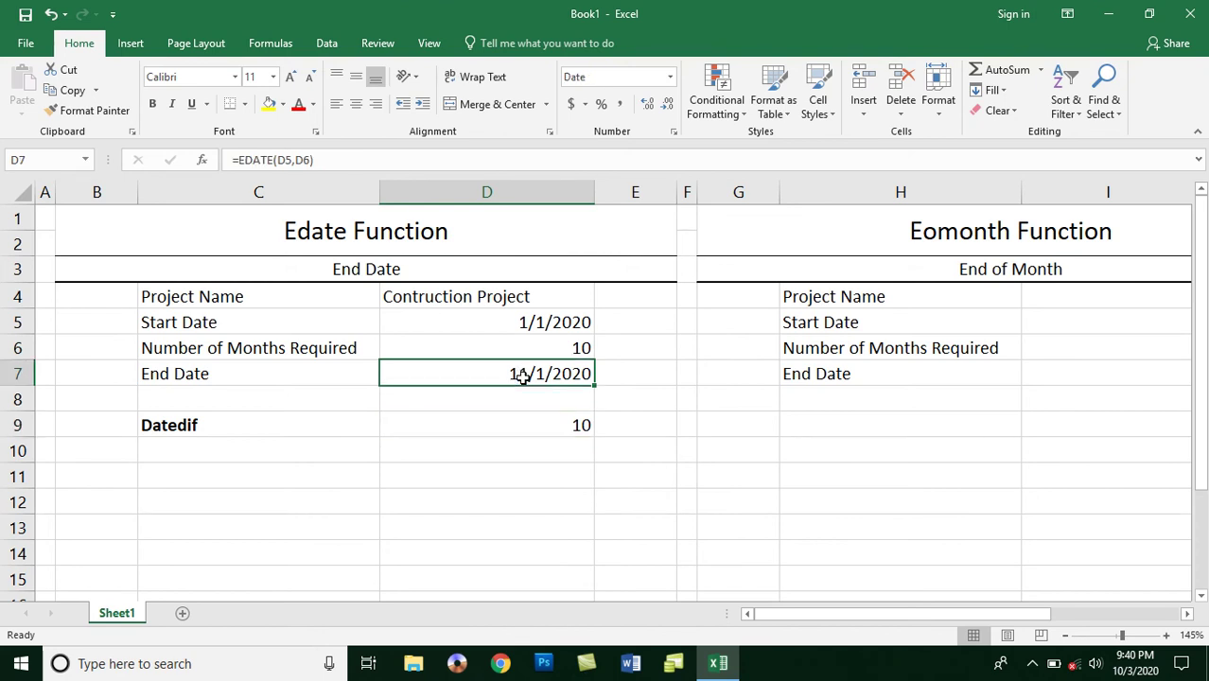
{"action": "left_click", "coordinate": [541, 346]}
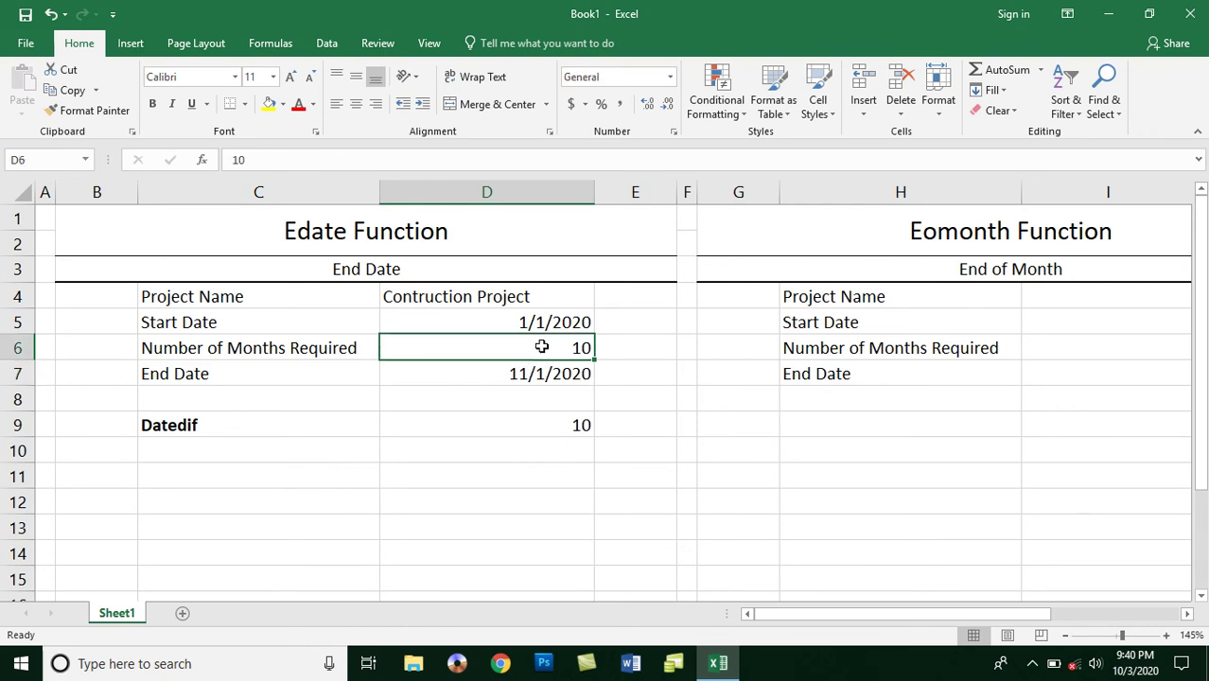
{"action": "left_click", "coordinate": [545, 419]}
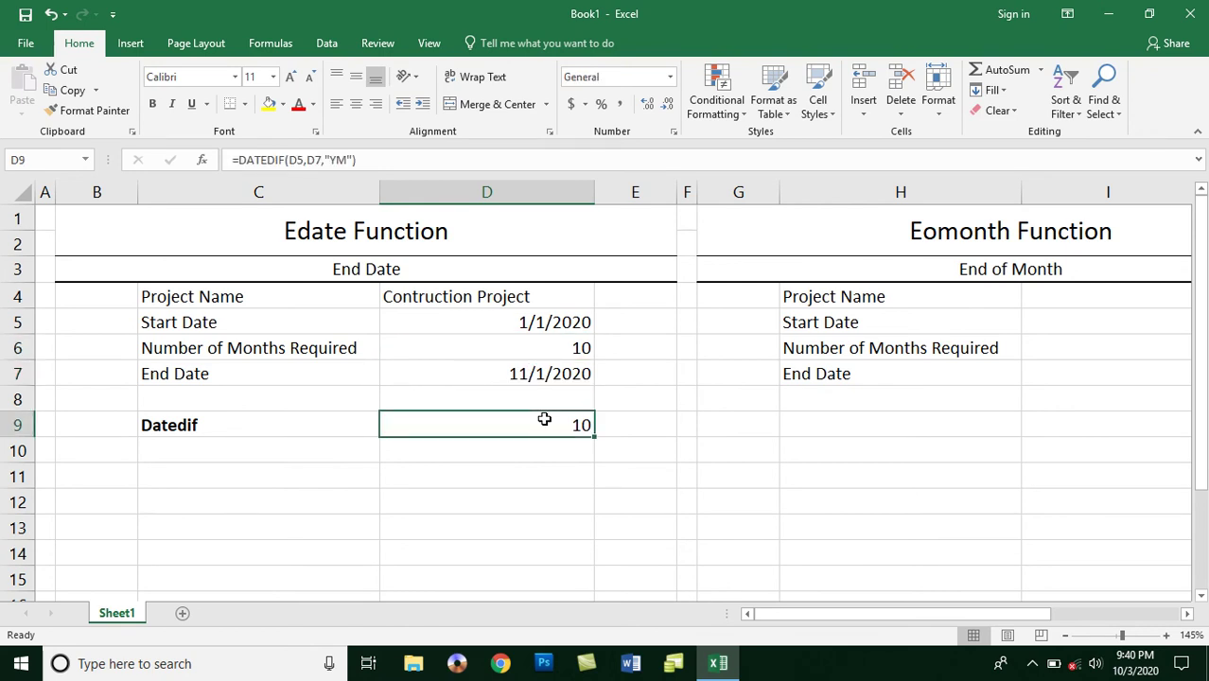
{"action": "left_click", "coordinate": [534, 347]}
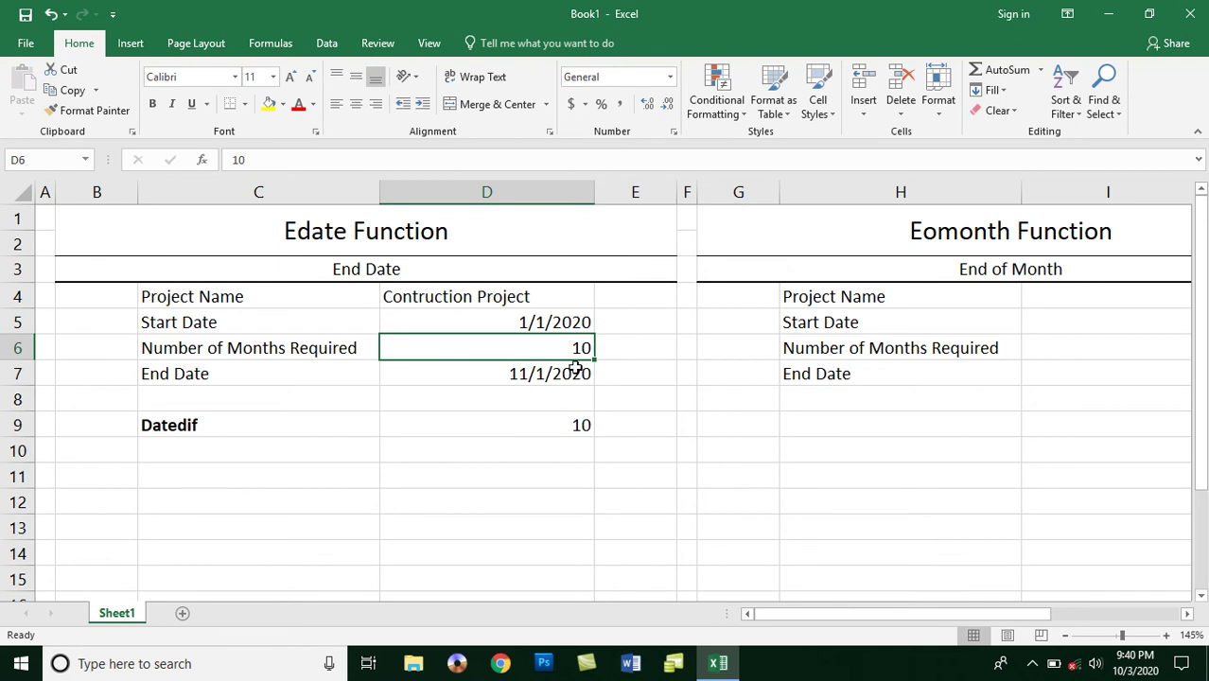
Step: Change the months required in D6 to 5, updating End Date to 6/1/2020 and Datedif to 5
{"action": "type", "text": "5"}
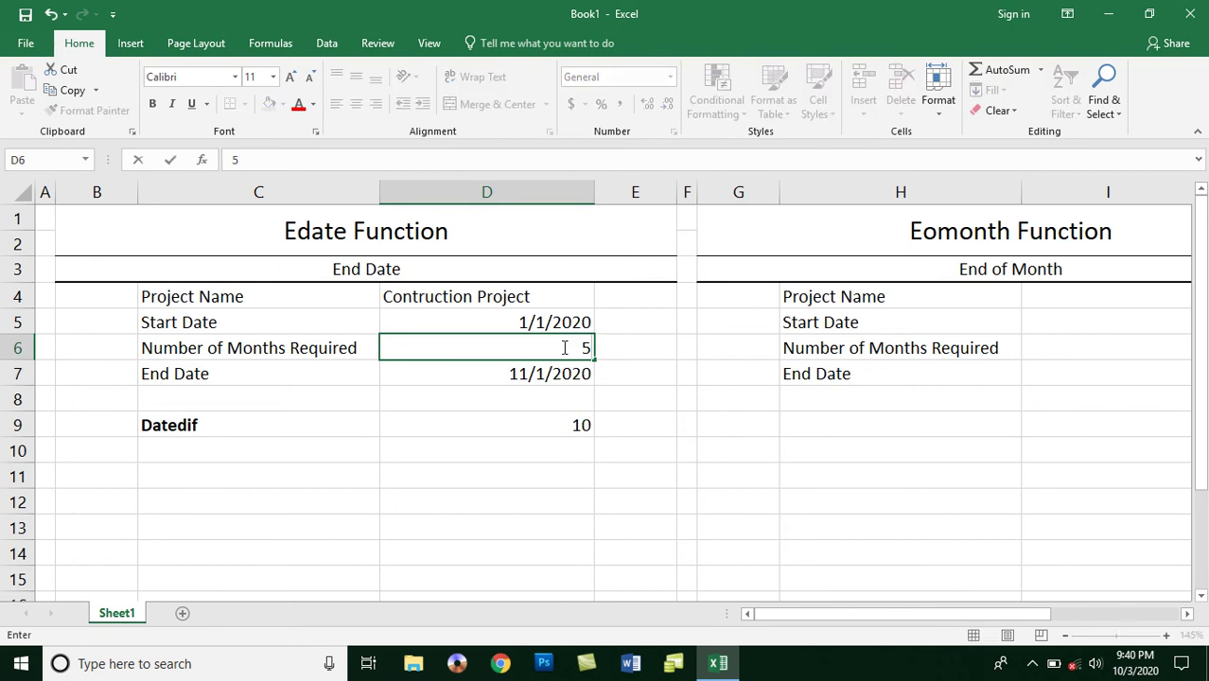
{"action": "left_click", "coordinate": [607, 374]}
{"action": "left_click", "coordinate": [570, 424]}
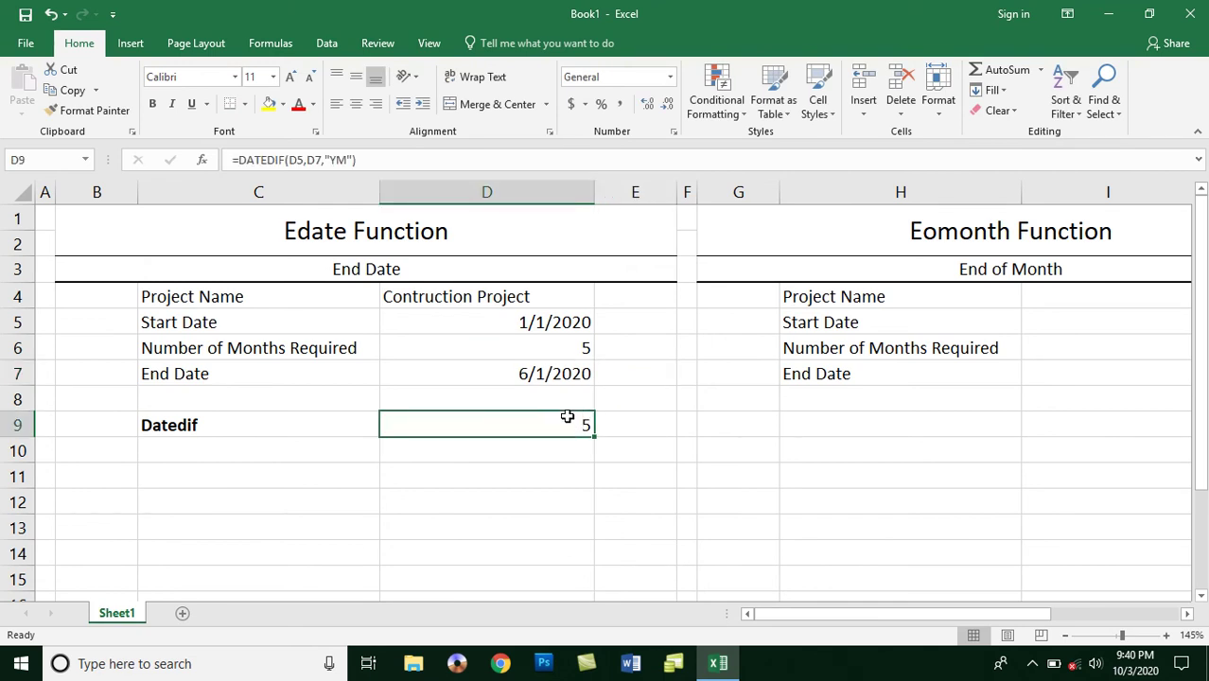
{"action": "left_click", "coordinate": [526, 374]}
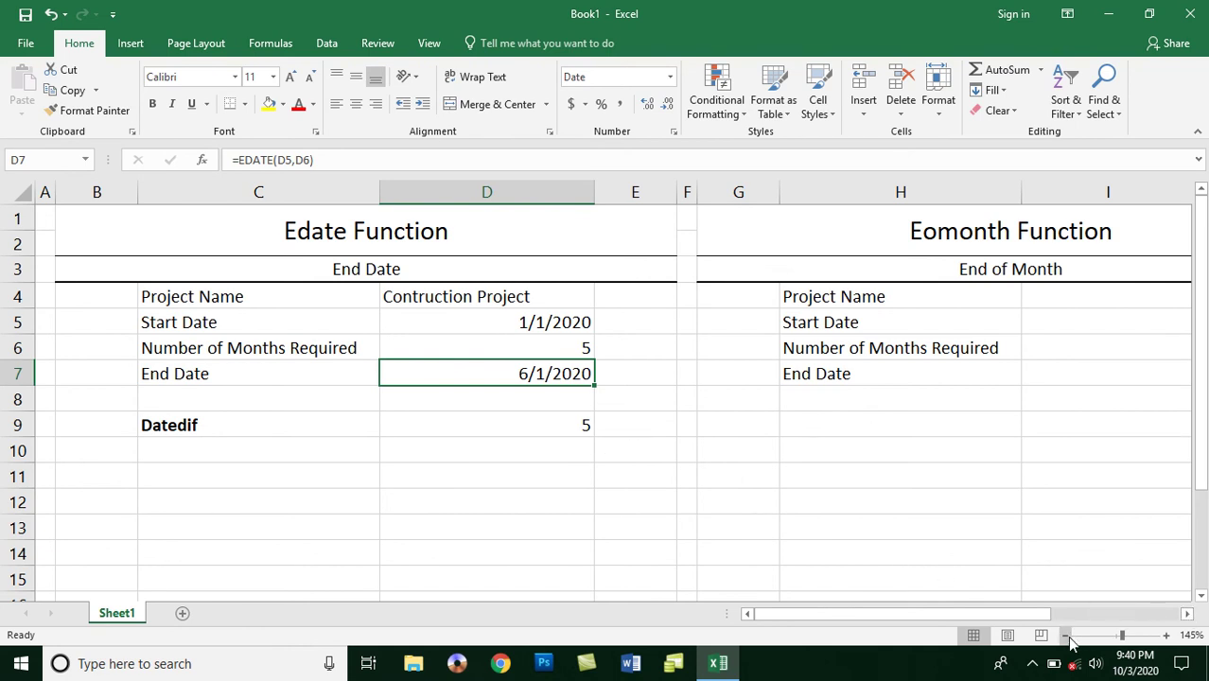
{"action": "left_click", "coordinate": [1065, 635]}
{"action": "left_click", "coordinate": [1188, 614]}
{"action": "left_click", "coordinate": [1188, 614]}
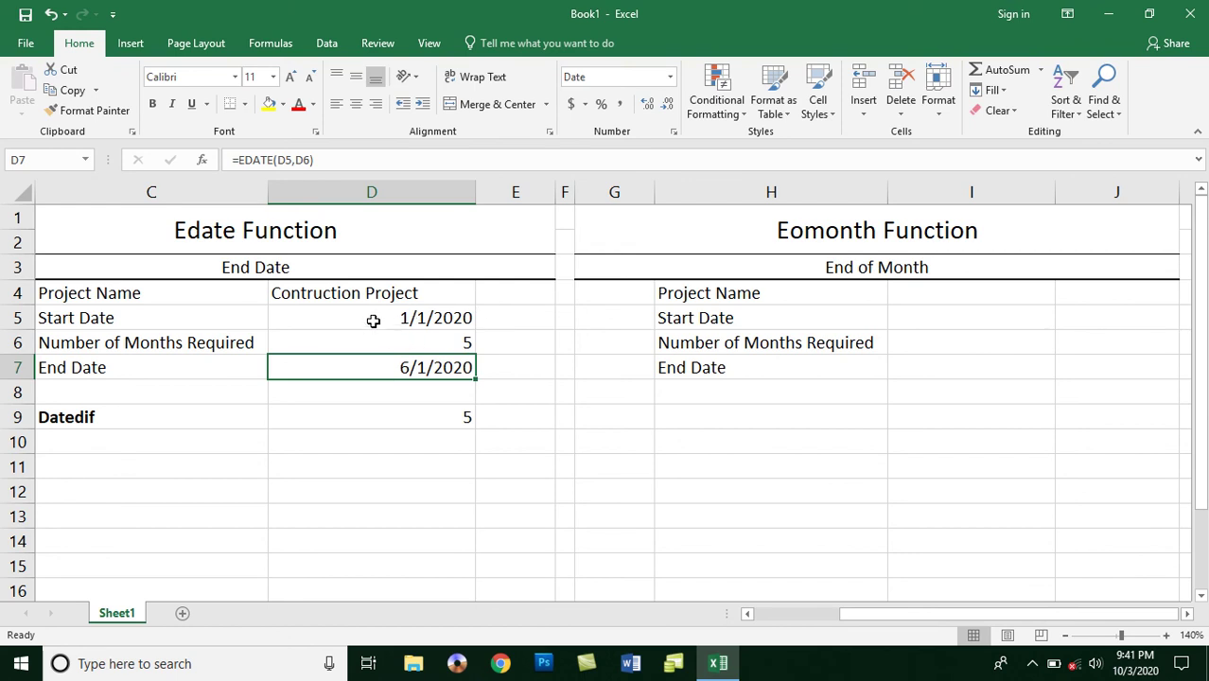
{"action": "left_click", "coordinate": [376, 320]}
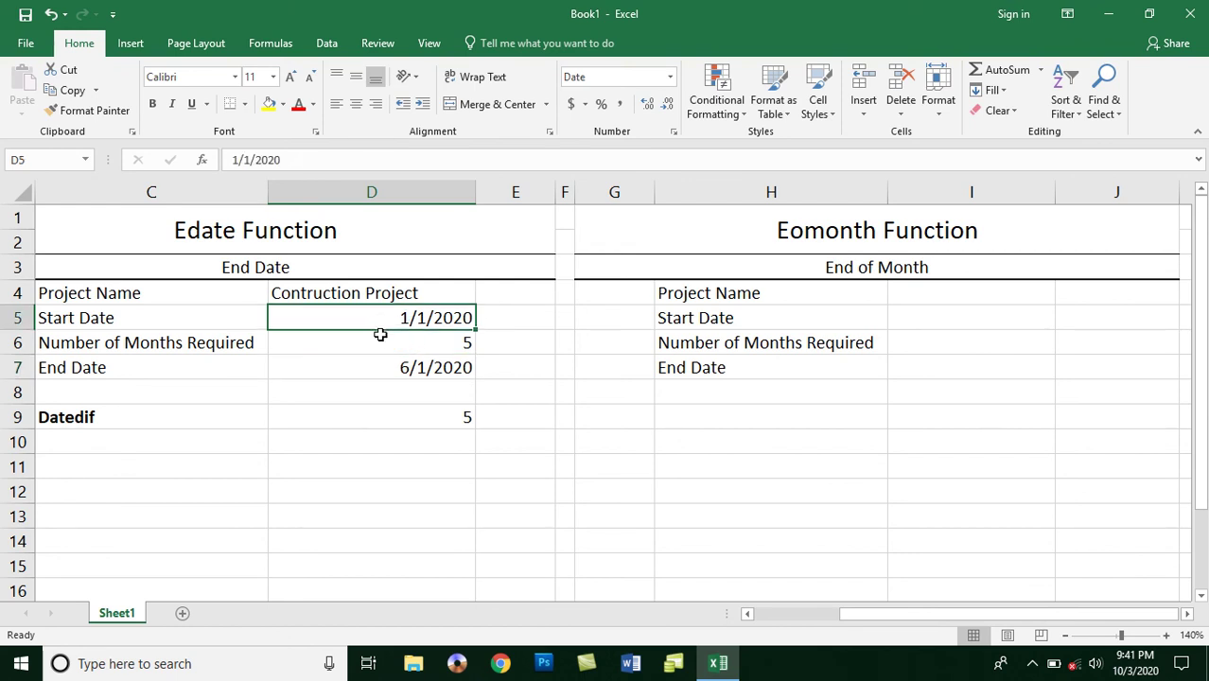
{"action": "left_click", "coordinate": [382, 342]}
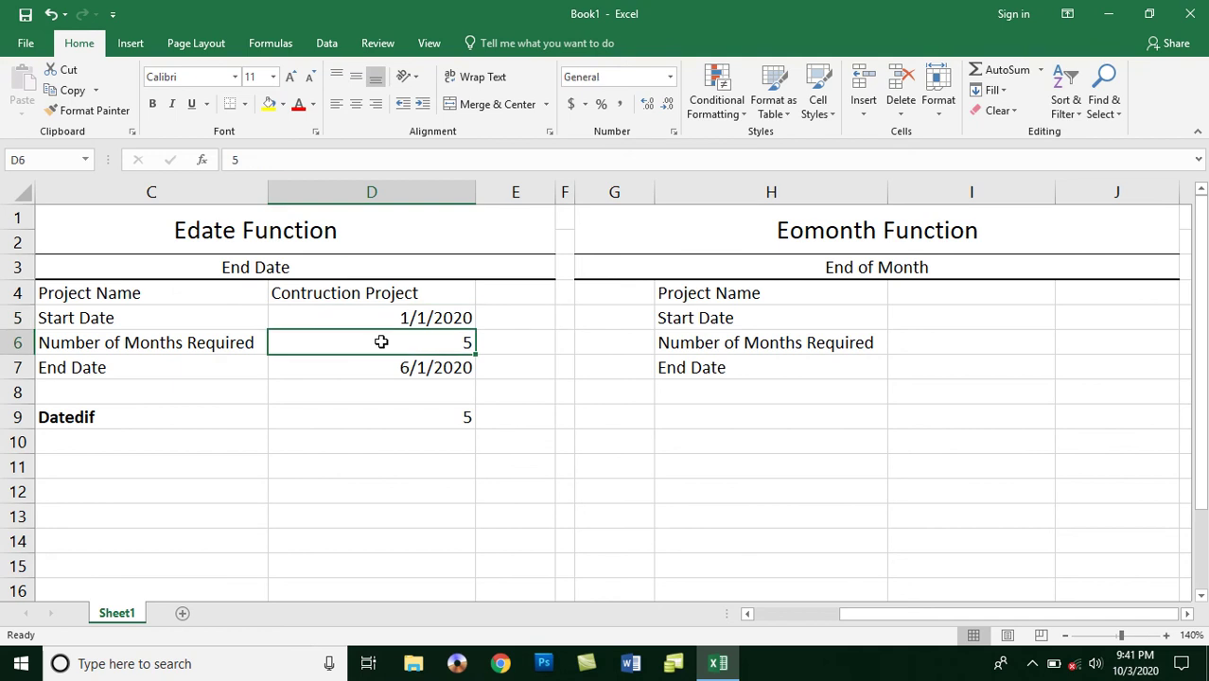
{"action": "left_click", "coordinate": [389, 369]}
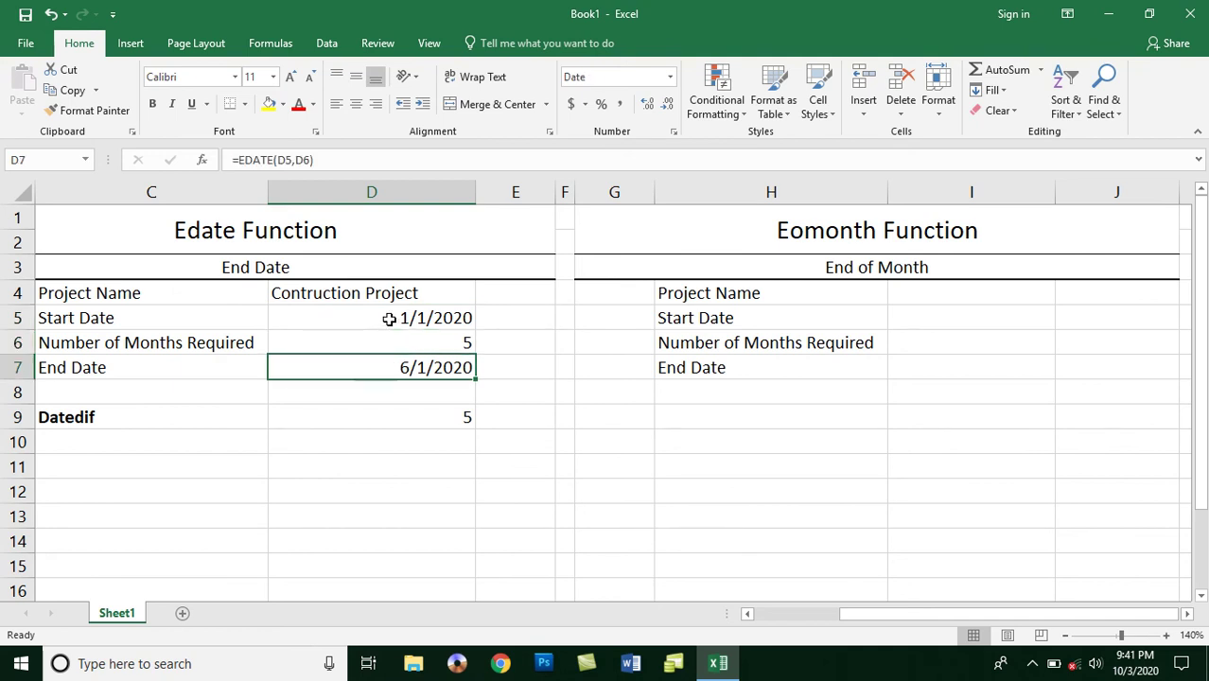
{"action": "left_click", "coordinate": [389, 319]}
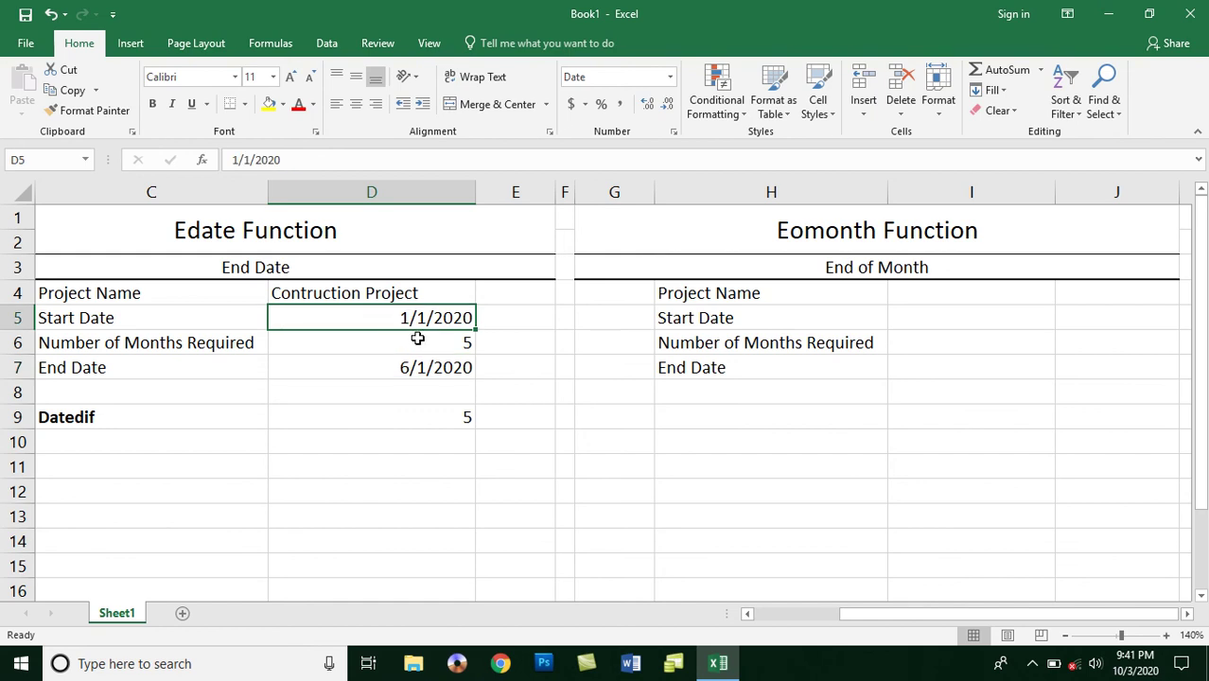
{"action": "left_click", "coordinate": [415, 349]}
{"action": "left_click", "coordinate": [405, 319]}
{"action": "left_click", "coordinate": [405, 368]}
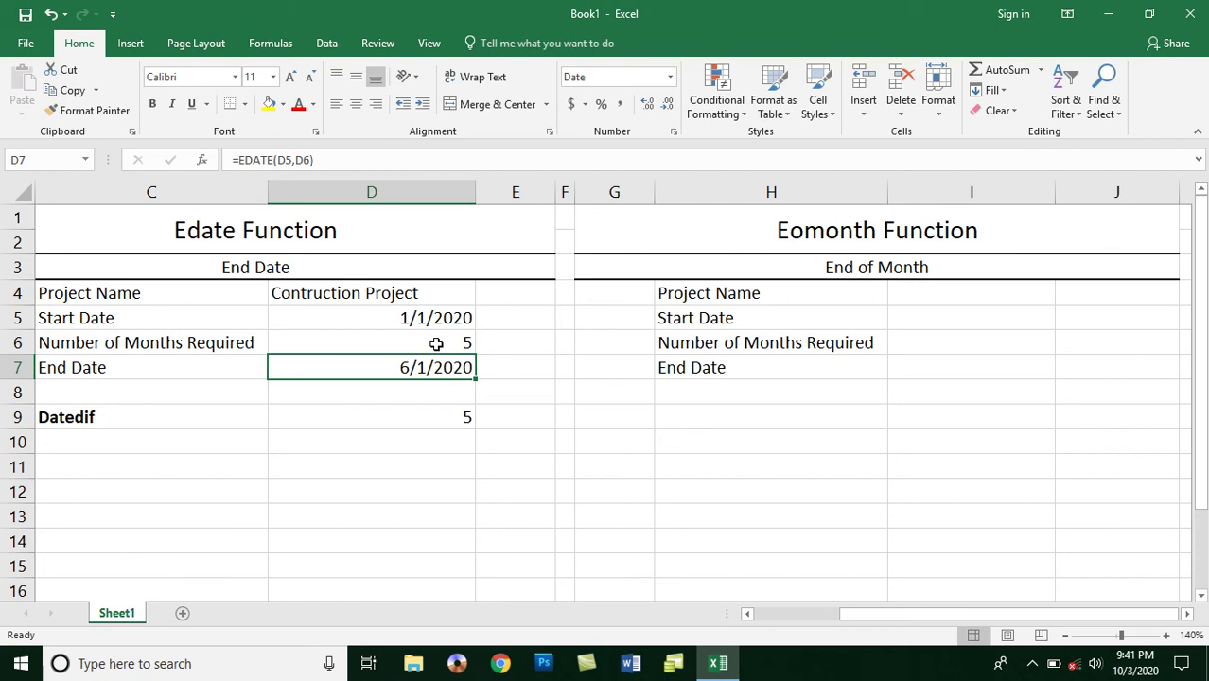
{"action": "left_click", "coordinate": [425, 317]}
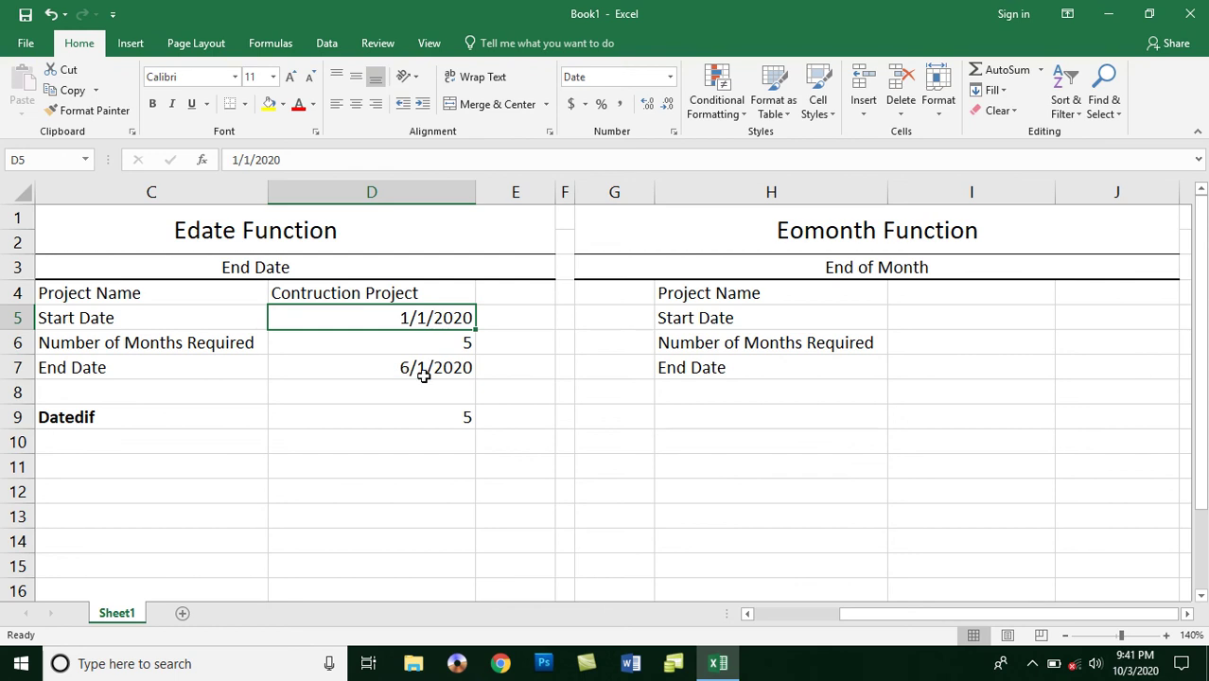
{"action": "left_click", "coordinate": [401, 368]}
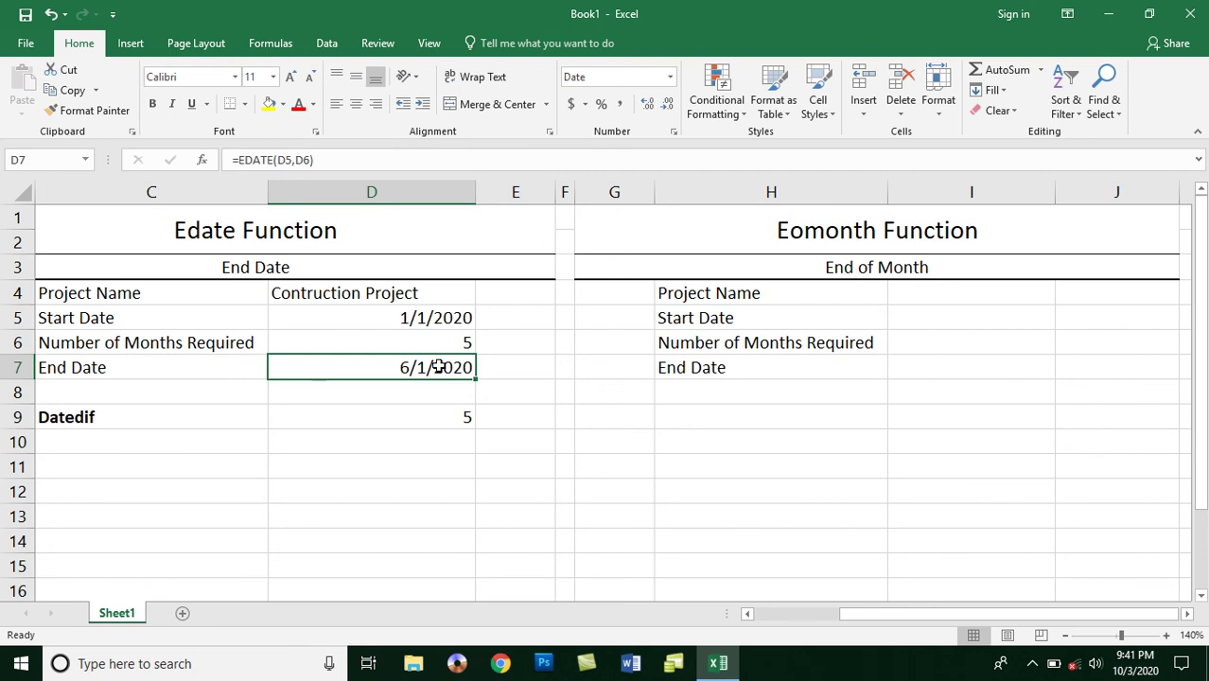
Step: Enter 'Construction Project' as the Eomonth table's project name
{"action": "left_click", "coordinate": [898, 295]}
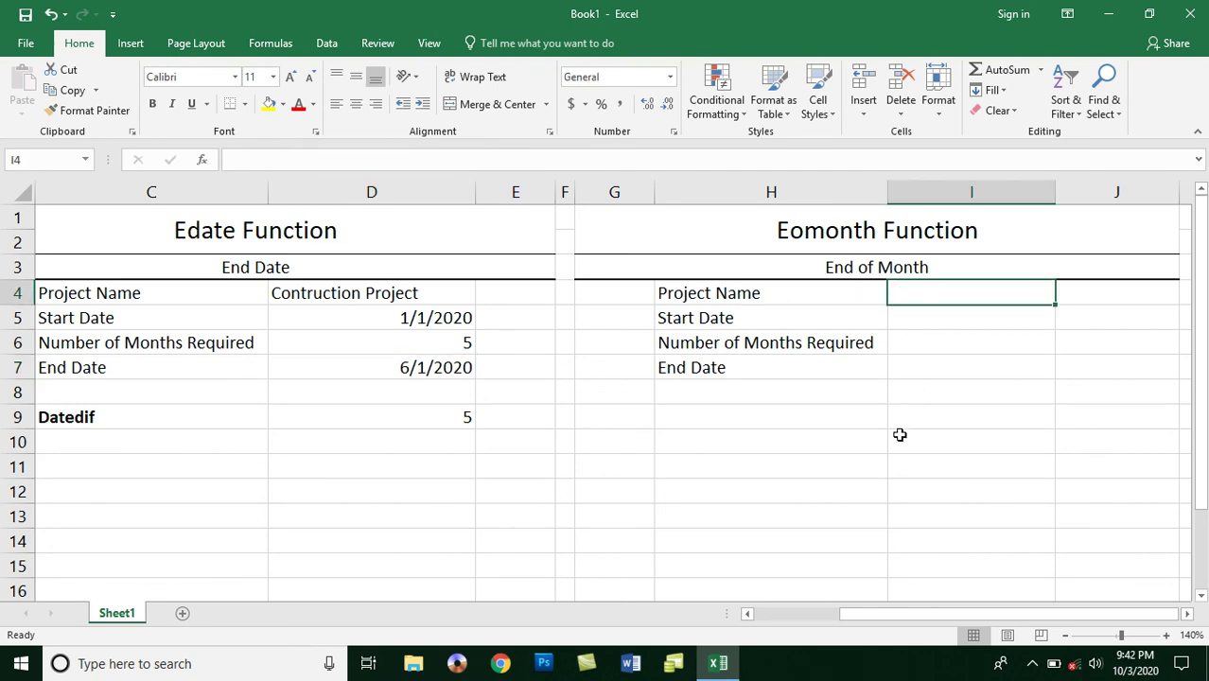
{"action": "type", "text": "P"}
{"action": "key", "text": "BackSpace"}
{"action": "key", "text": "BackSpace"}
{"action": "type", "text": "Construction Oro"}
{"action": "key", "text": "BackSpace"}
{"action": "key", "text": "BackSpace"}
{"action": "key", "text": "BackSpace"}
{"action": "type", "text": "Project"}
{"action": "key", "text": "Return"}
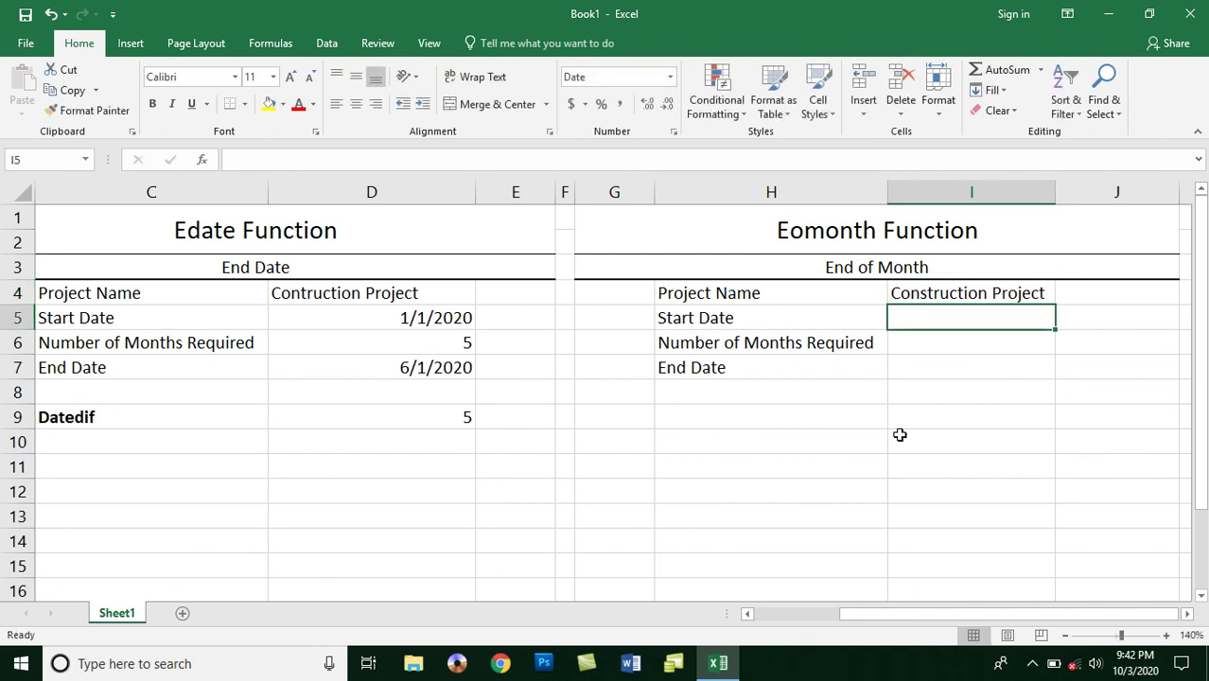
Step: Enter start date 1/1/2020 in I5 and 9 months required in I6
{"action": "type", "text": "1/1/2010"}
{"action": "key", "text": "BackSpace"}
{"action": "key", "text": "BackSpace"}
{"action": "type", "text": "20"}
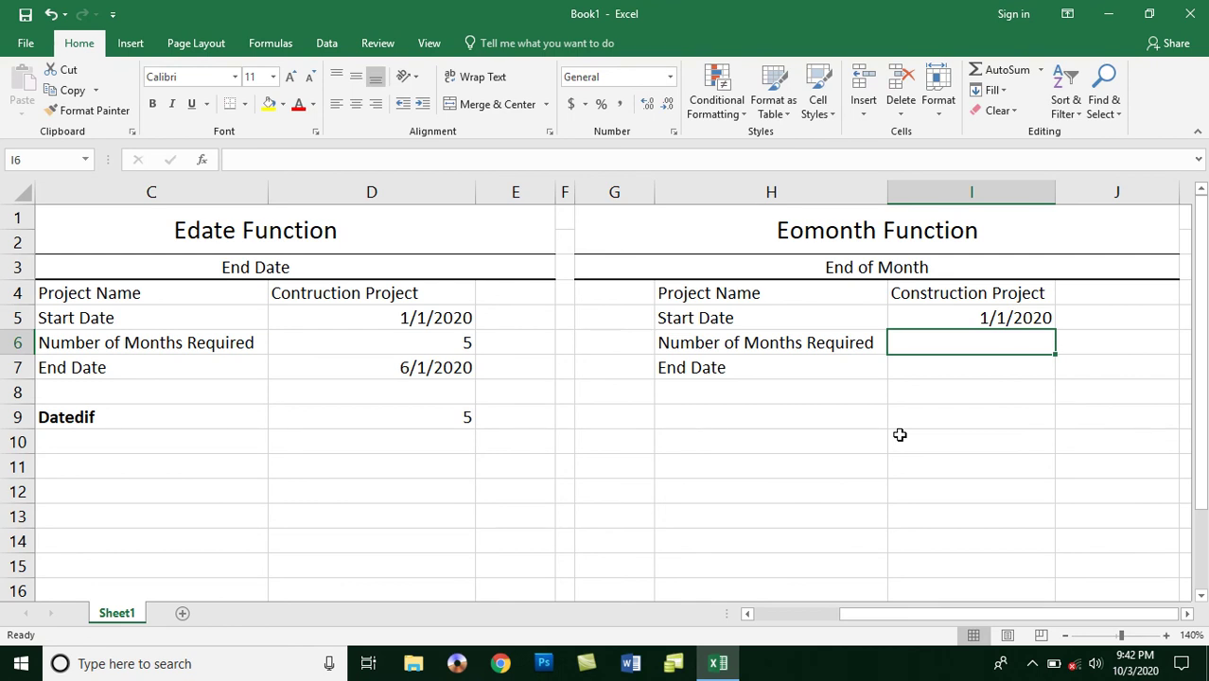
{"action": "type", "text": "9"}
{"action": "key", "text": "Return"}
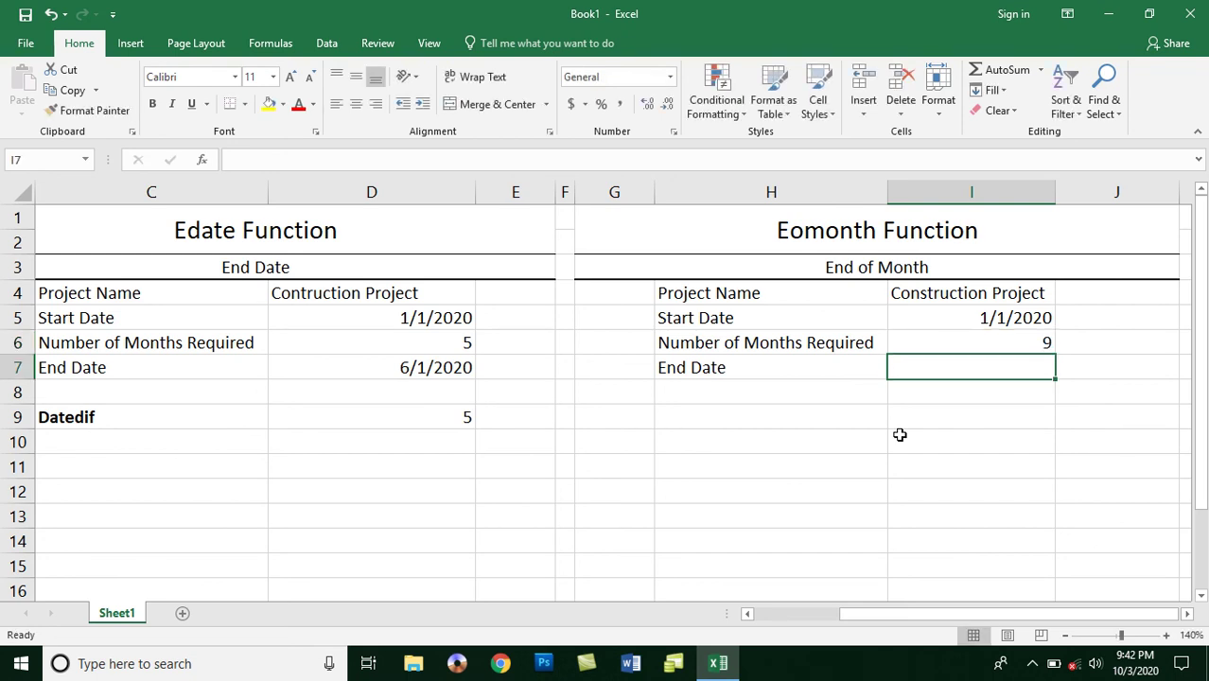
Step: Enter =EDATE(I5,I6) in I7 as the Eomonth table's End Date
{"action": "type", "text": "="}
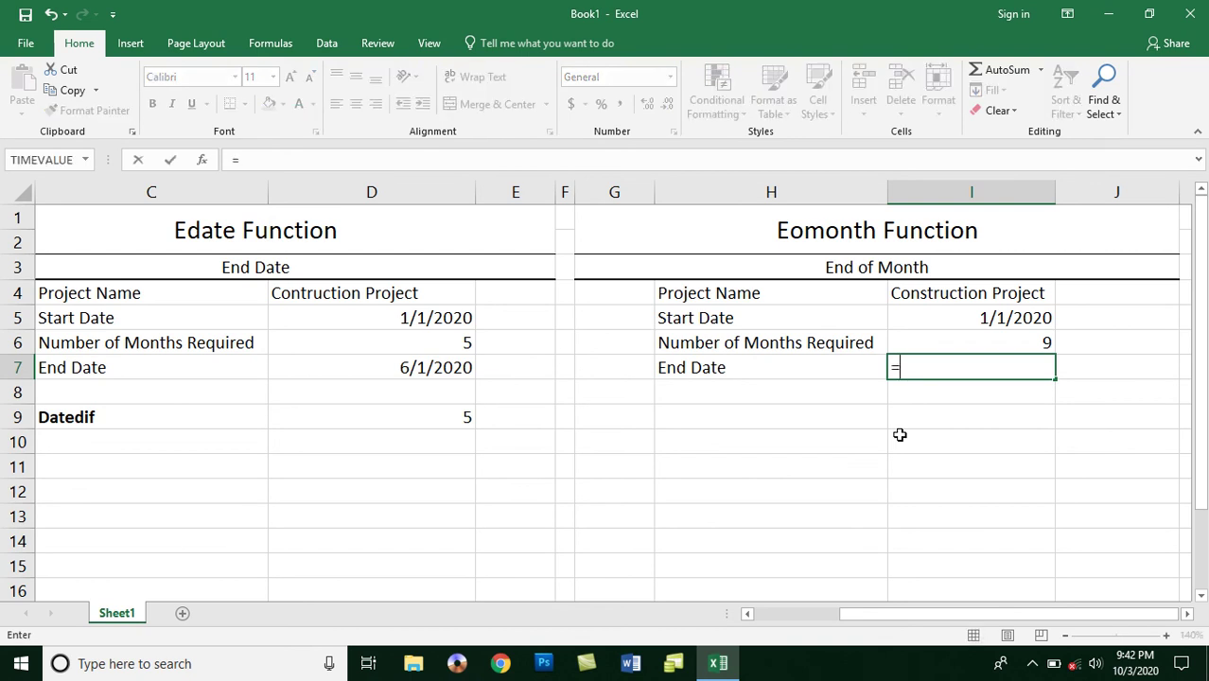
{"action": "type", "text": "edate"}
{"action": "key", "text": "Tab"}
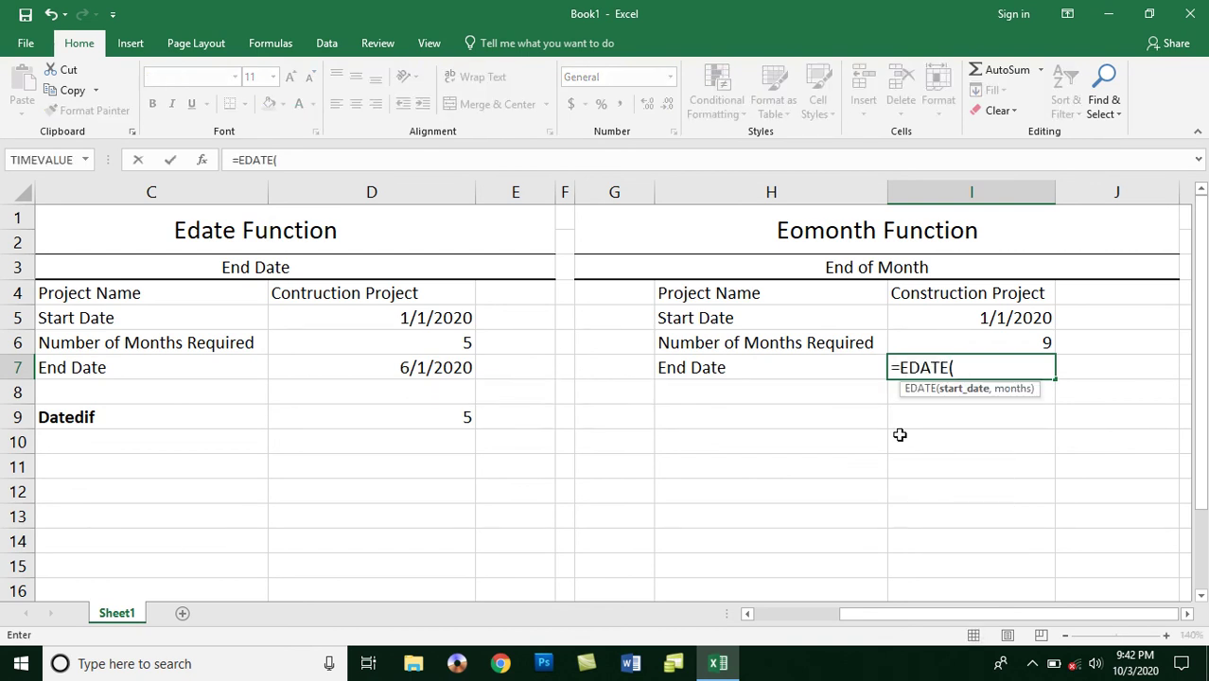
{"action": "left_click", "coordinate": [966, 317]}
{"action": "type", "text": ","}
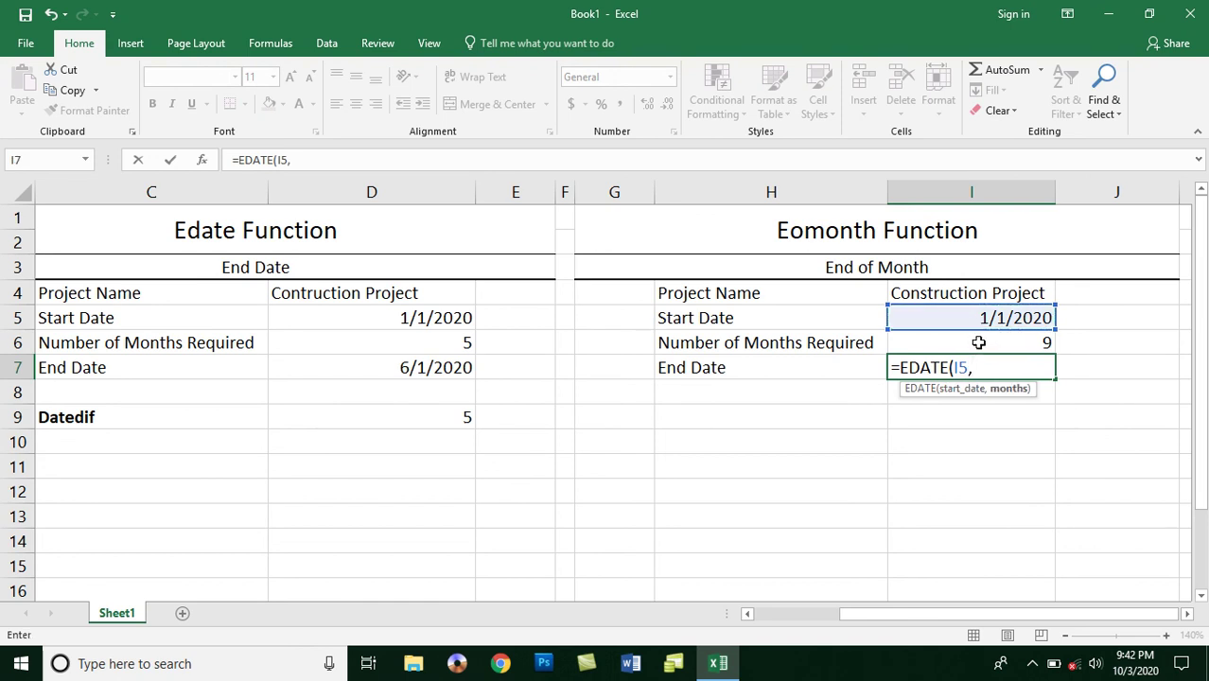
{"action": "left_click", "coordinate": [978, 342]}
{"action": "type", "text": ")"}
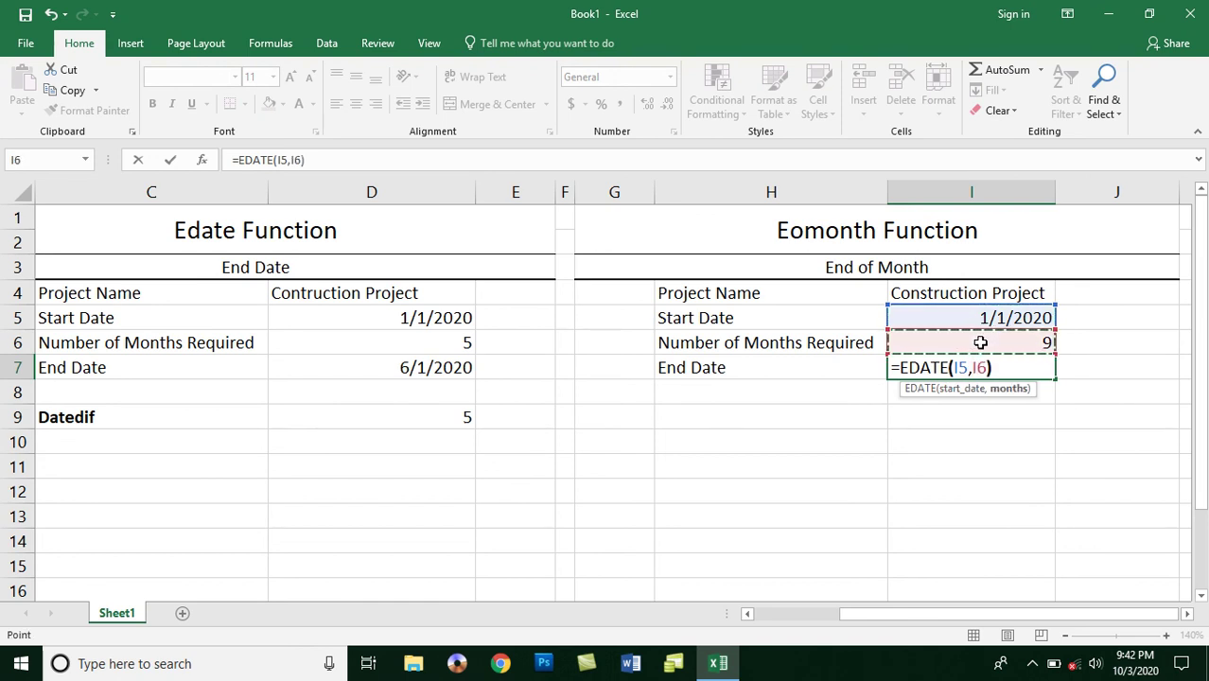
{"action": "key", "text": "Return"}
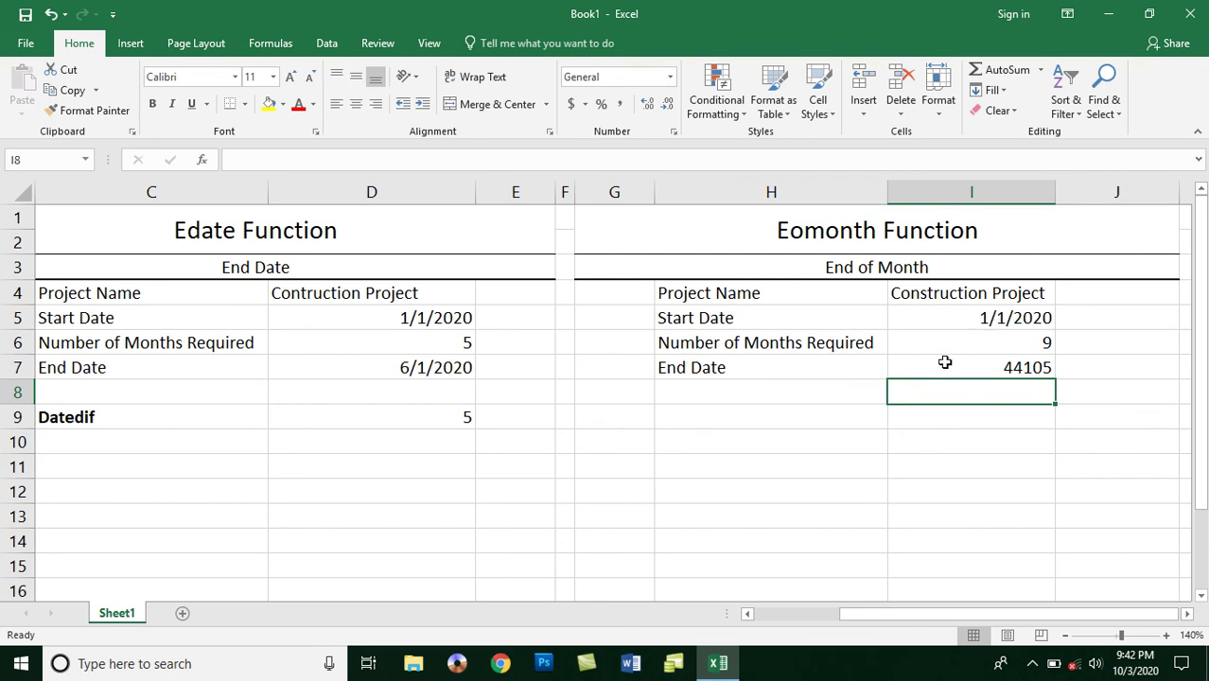
Step: Format I7 as Short Date so it shows 10/1/2020
{"action": "left_click", "coordinate": [944, 360]}
{"action": "left_click", "coordinate": [670, 76]}
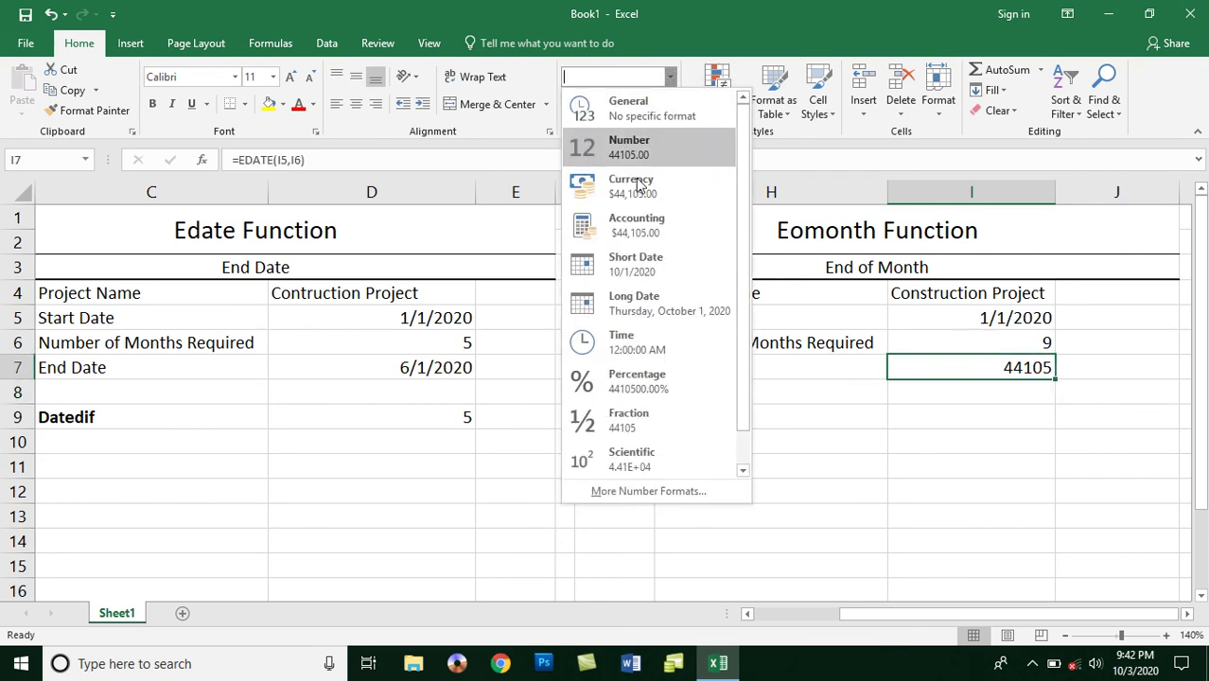
{"action": "left_click", "coordinate": [660, 266]}
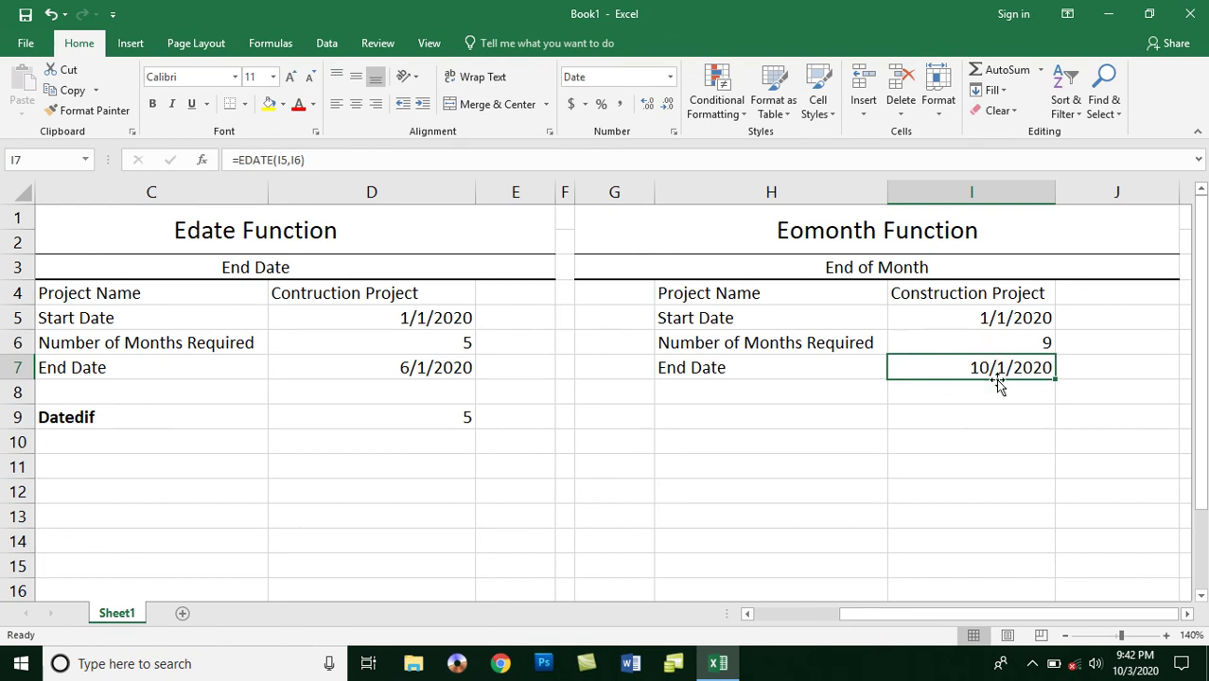
{"action": "left_click", "coordinate": [994, 395]}
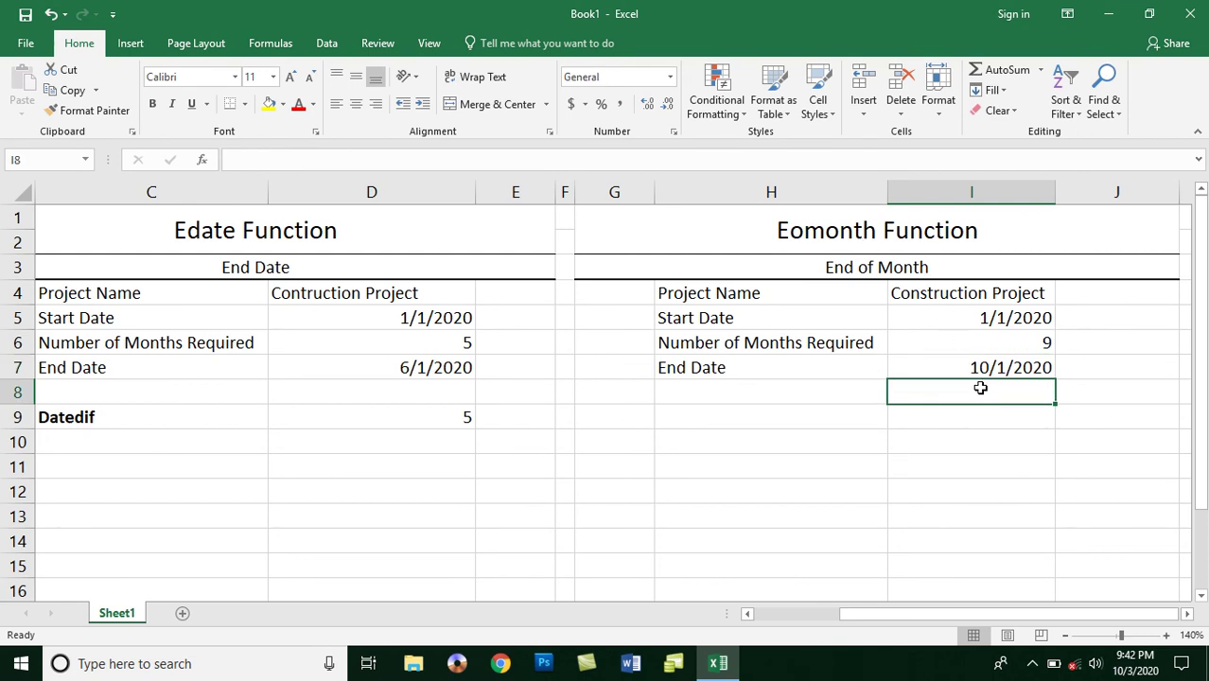
Step: Enter =EOMONTH(I5,I6) in I8, returning serial 44135
{"action": "type", "text": "="}
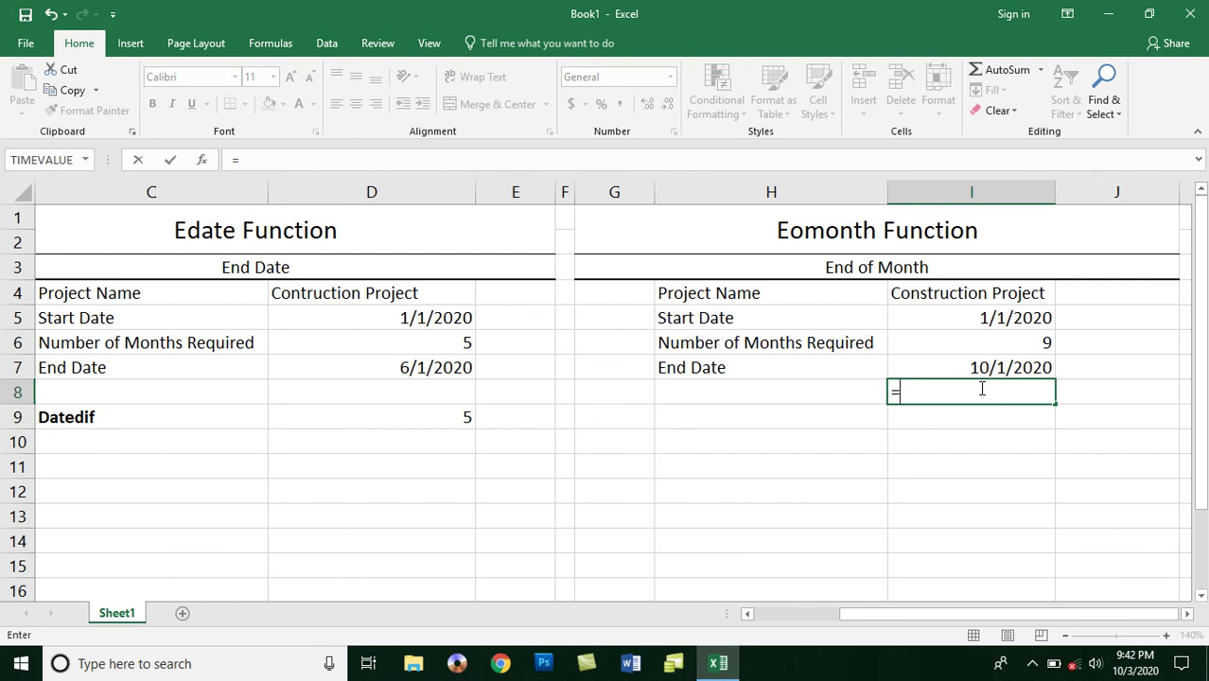
{"action": "type", "text": "eo"}
{"action": "key", "text": "Tab"}
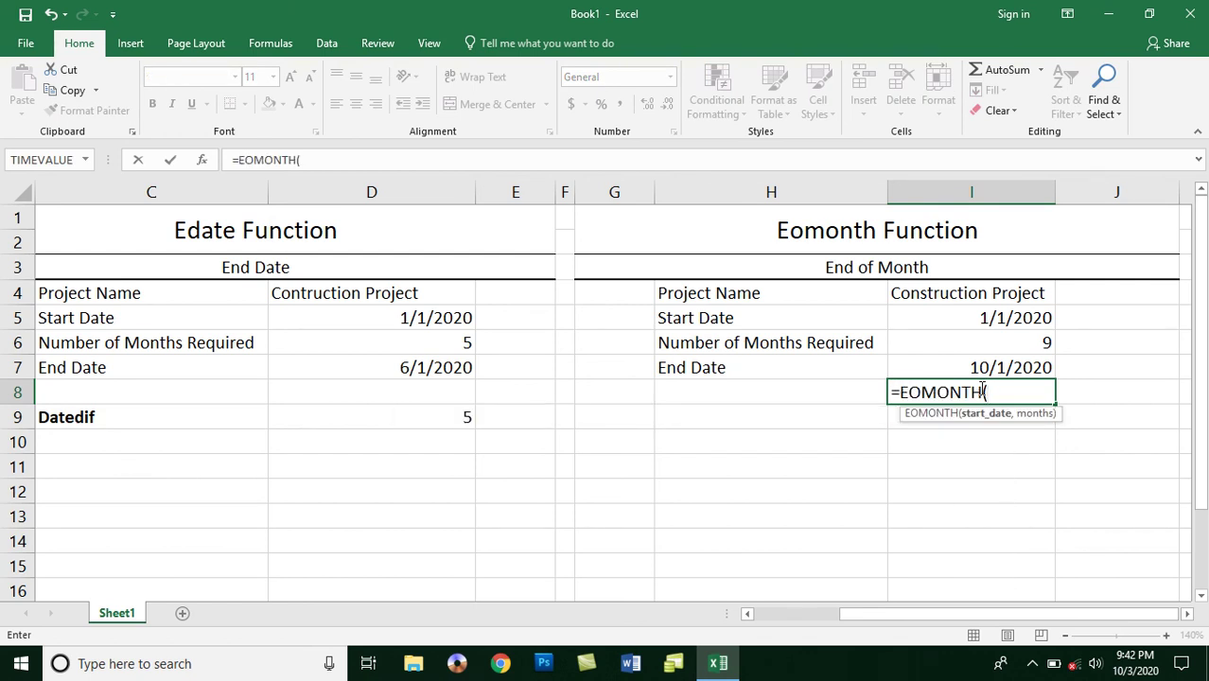
{"action": "left_click", "coordinate": [991, 322]}
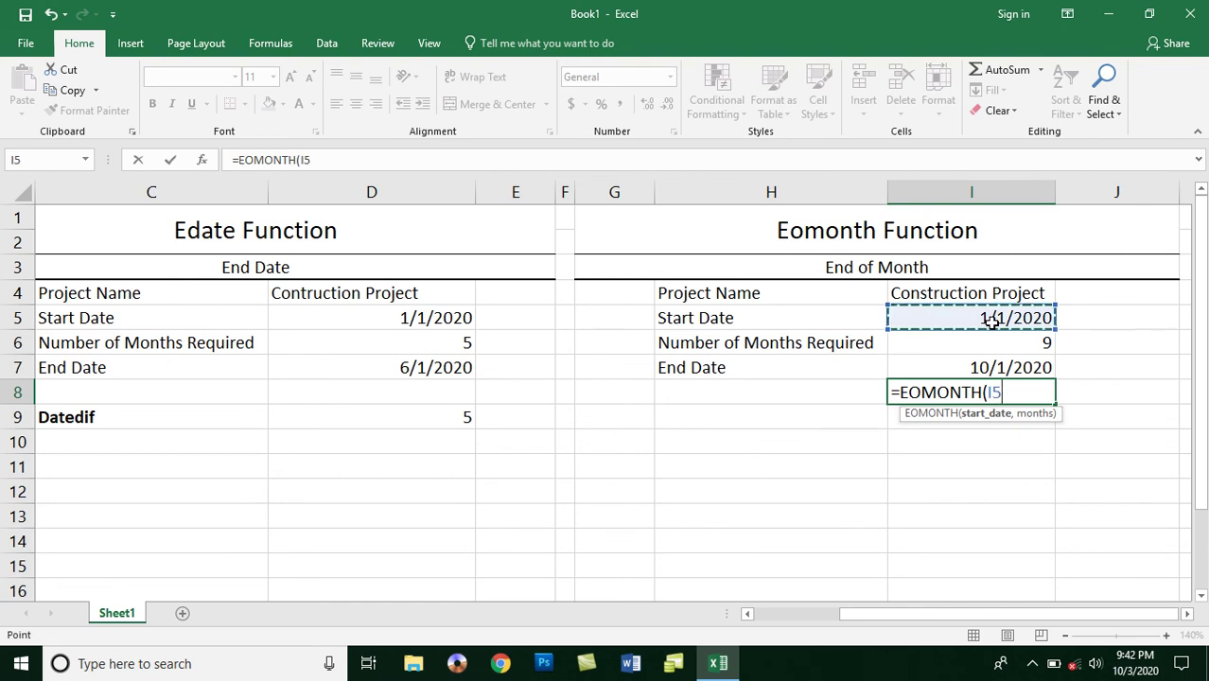
{"action": "type", "text": ","}
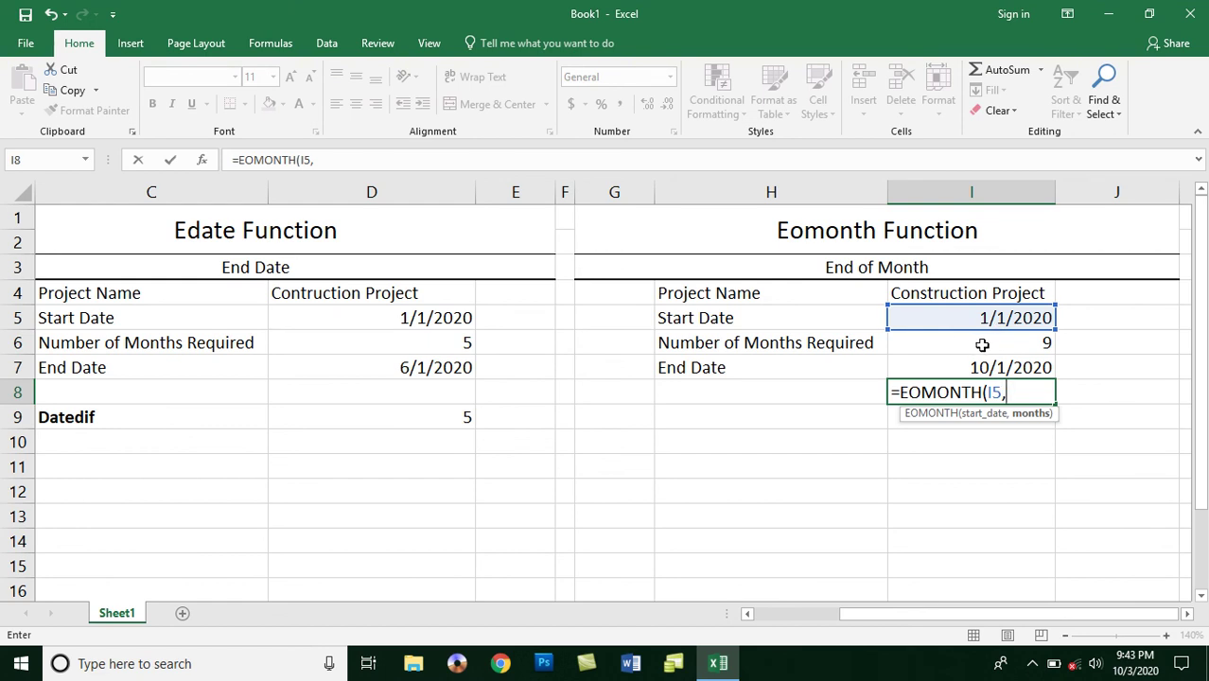
{"action": "left_click", "coordinate": [981, 344]}
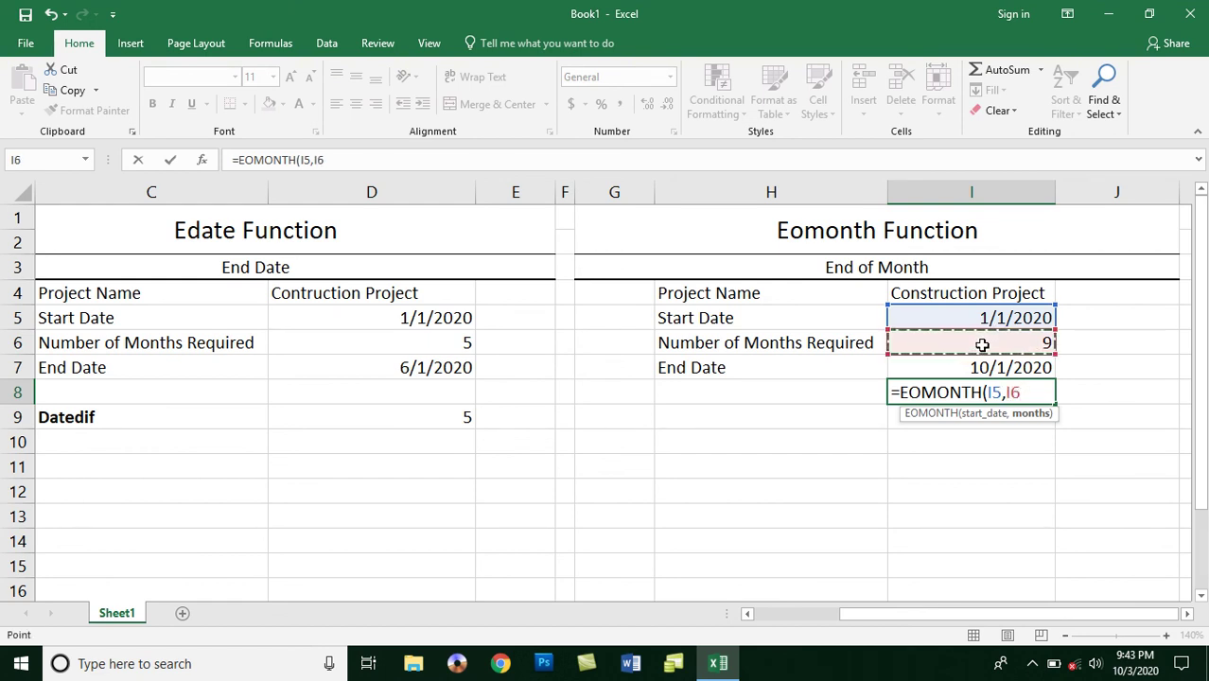
{"action": "type", "text": ")"}
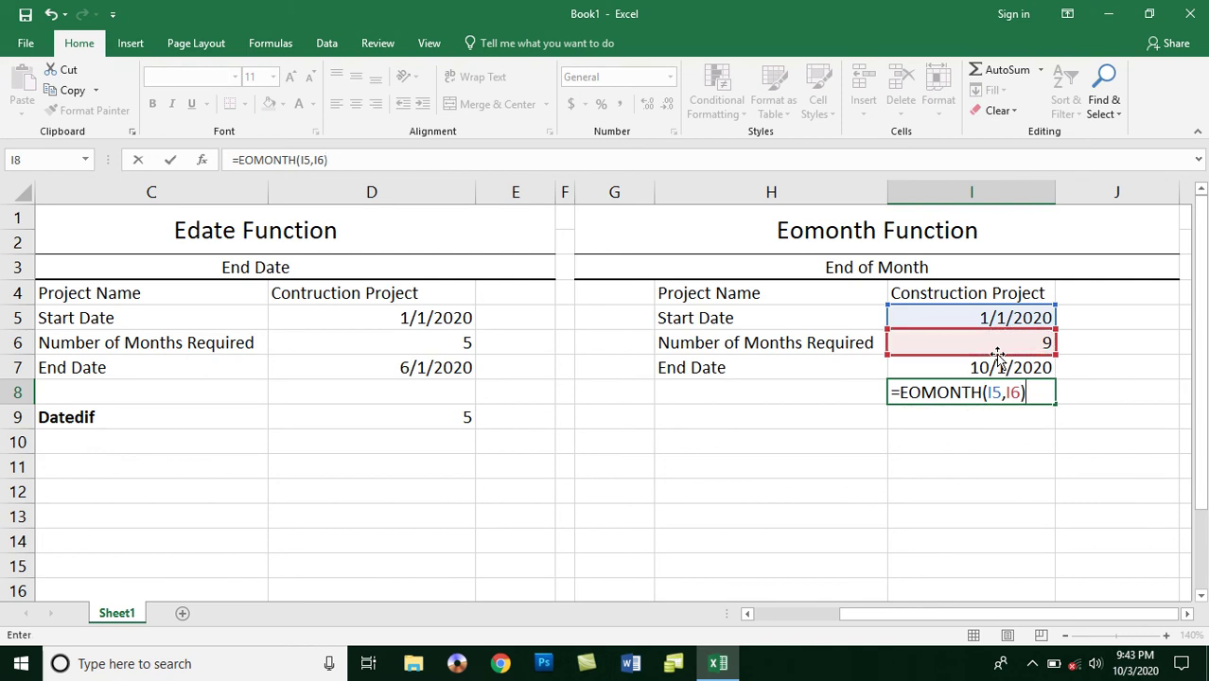
{"action": "key", "text": "Return"}
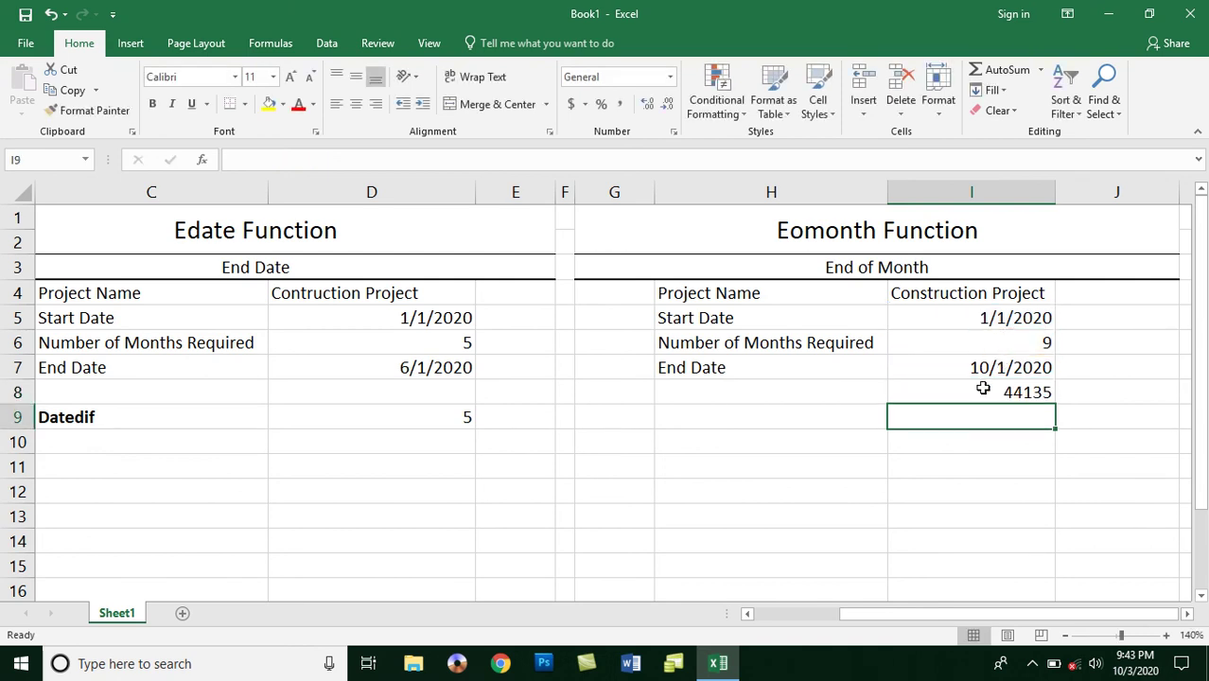
Step: Format I8 as Short Date to show the month-end 10/31/2020
{"action": "left_click", "coordinate": [983, 389]}
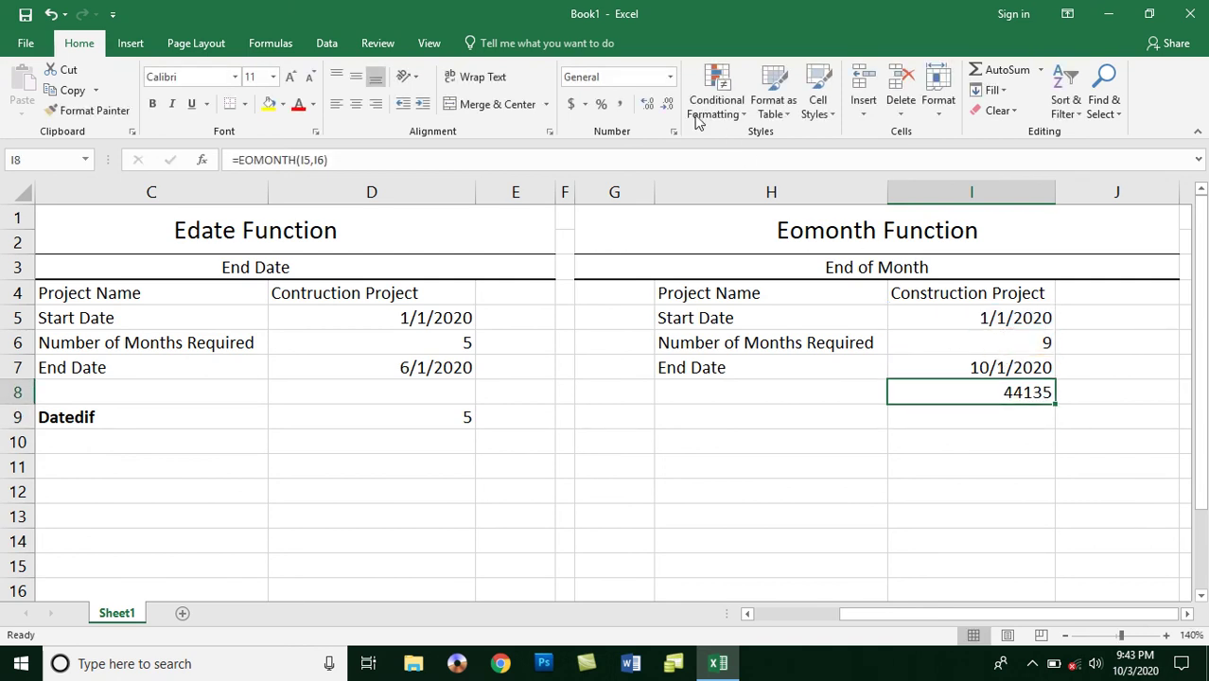
{"action": "left_click", "coordinate": [670, 77]}
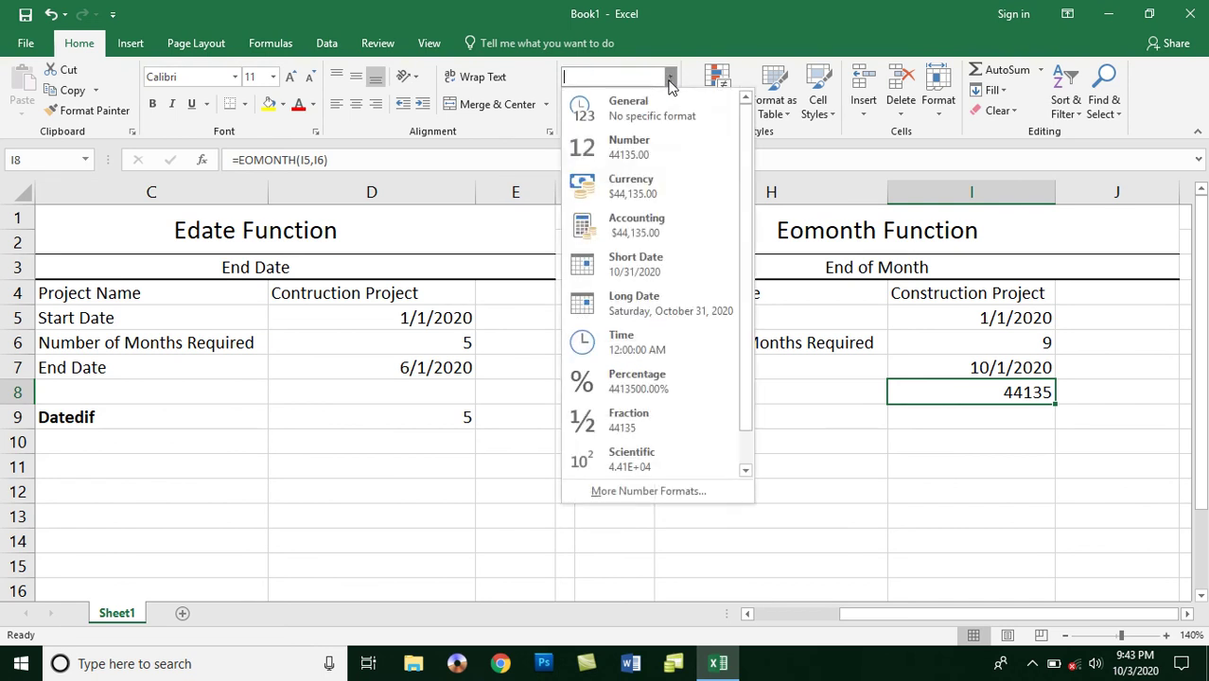
{"action": "left_click", "coordinate": [665, 266]}
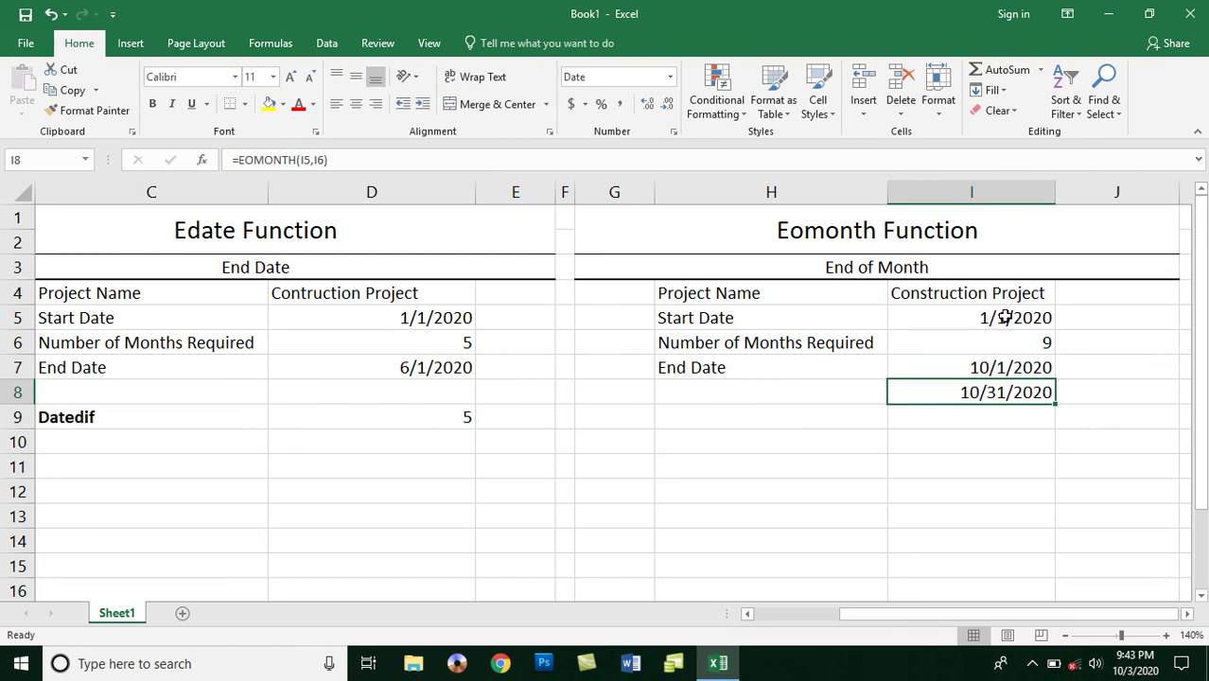
{"action": "left_click", "coordinate": [998, 318]}
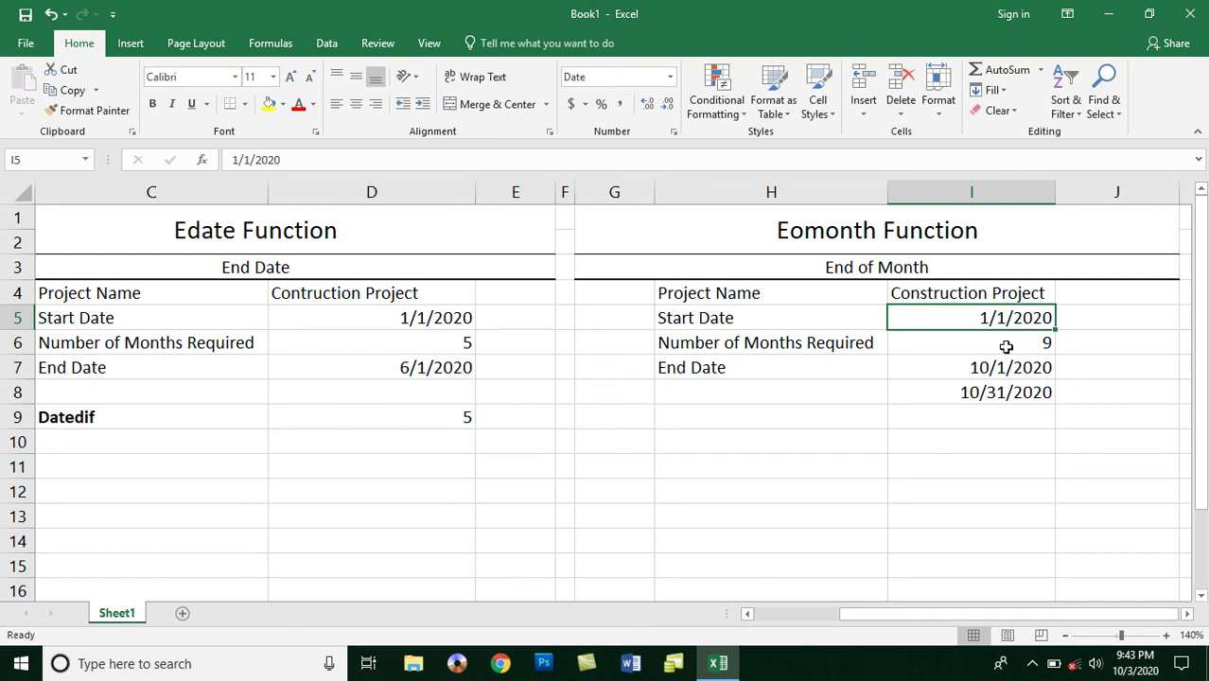
{"action": "left_click", "coordinate": [1003, 347]}
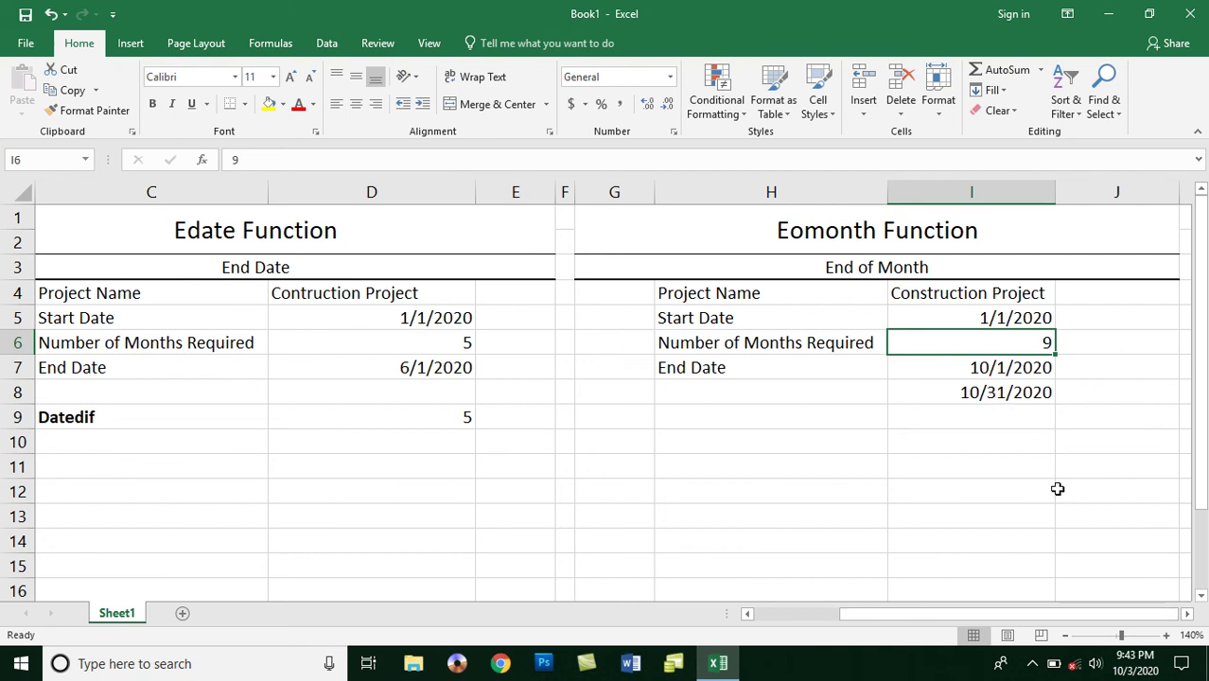
{"action": "mouse_move", "coordinate": [1134, 663]}
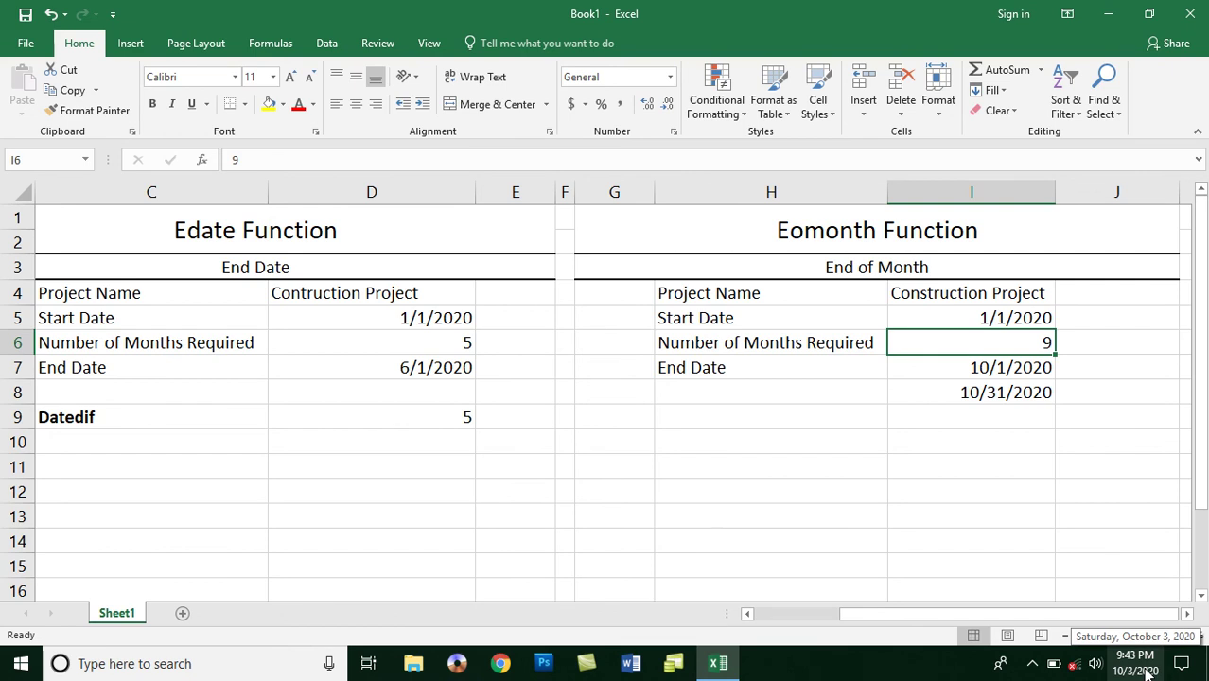
{"action": "left_click", "coordinate": [1140, 662]}
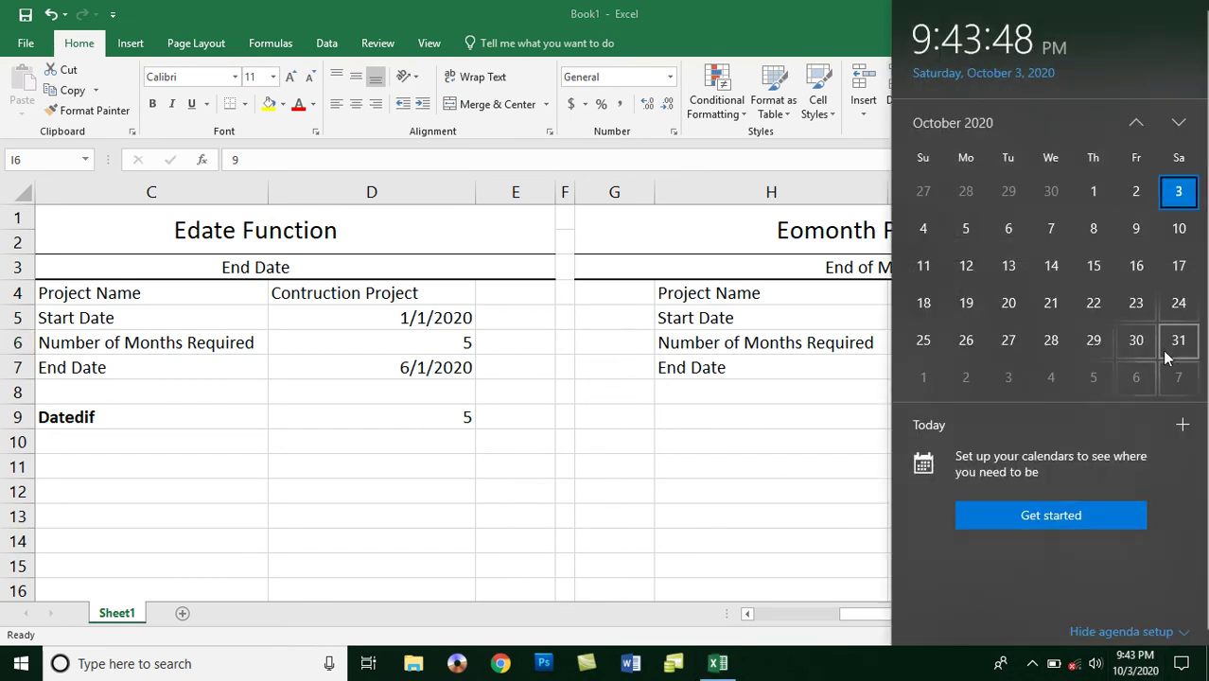
{"action": "left_click", "coordinate": [1136, 120]}
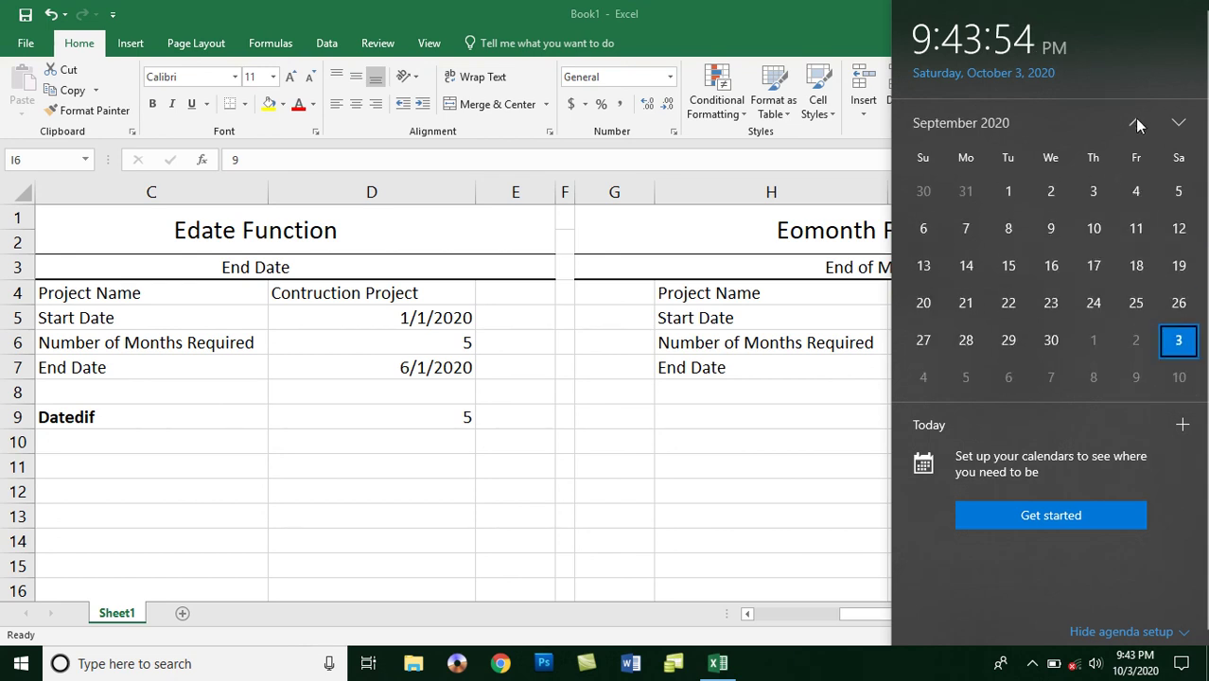
{"action": "left_click", "coordinate": [815, 376]}
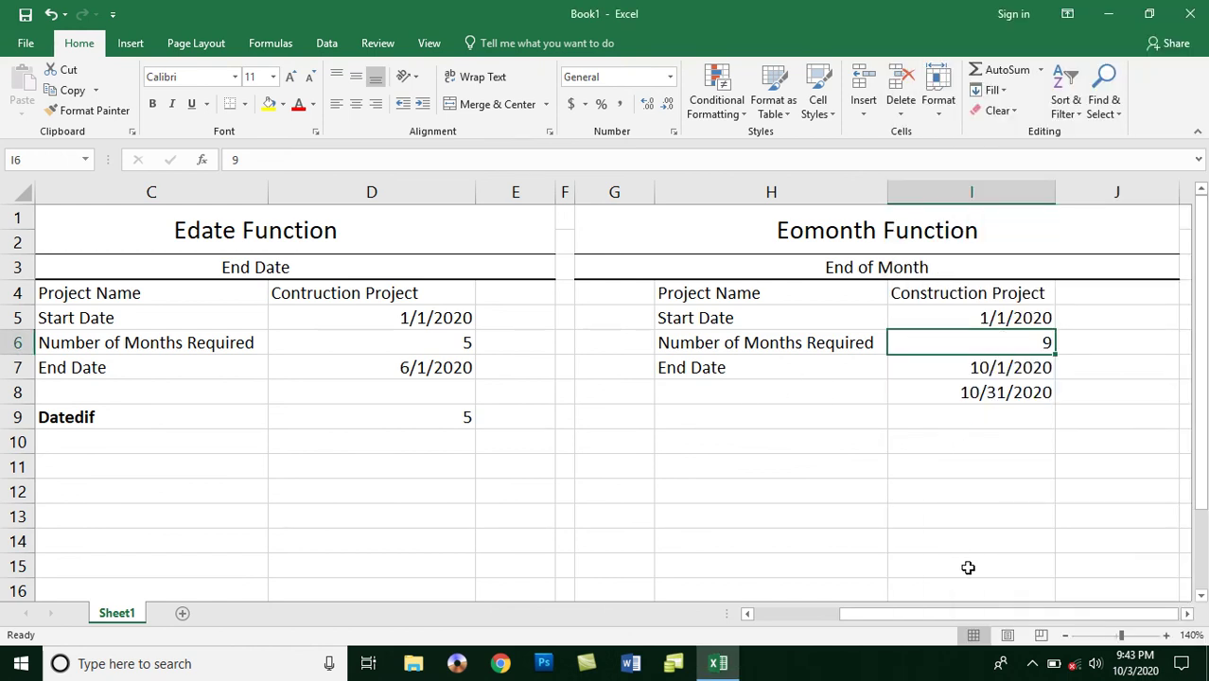
Step: Enter 8 months in I6 so the dates become 9/1/2020 and 9/30/2020, then minimize Excel
{"action": "type", "text": "8"}
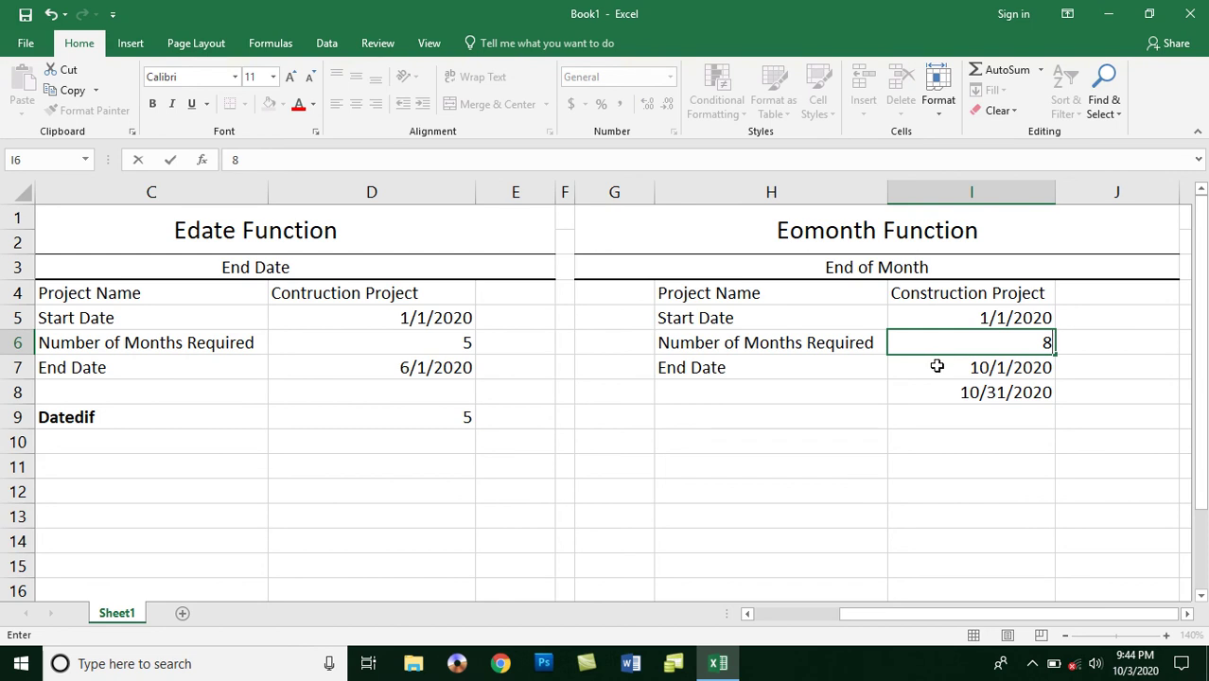
{"action": "key", "text": "Return"}
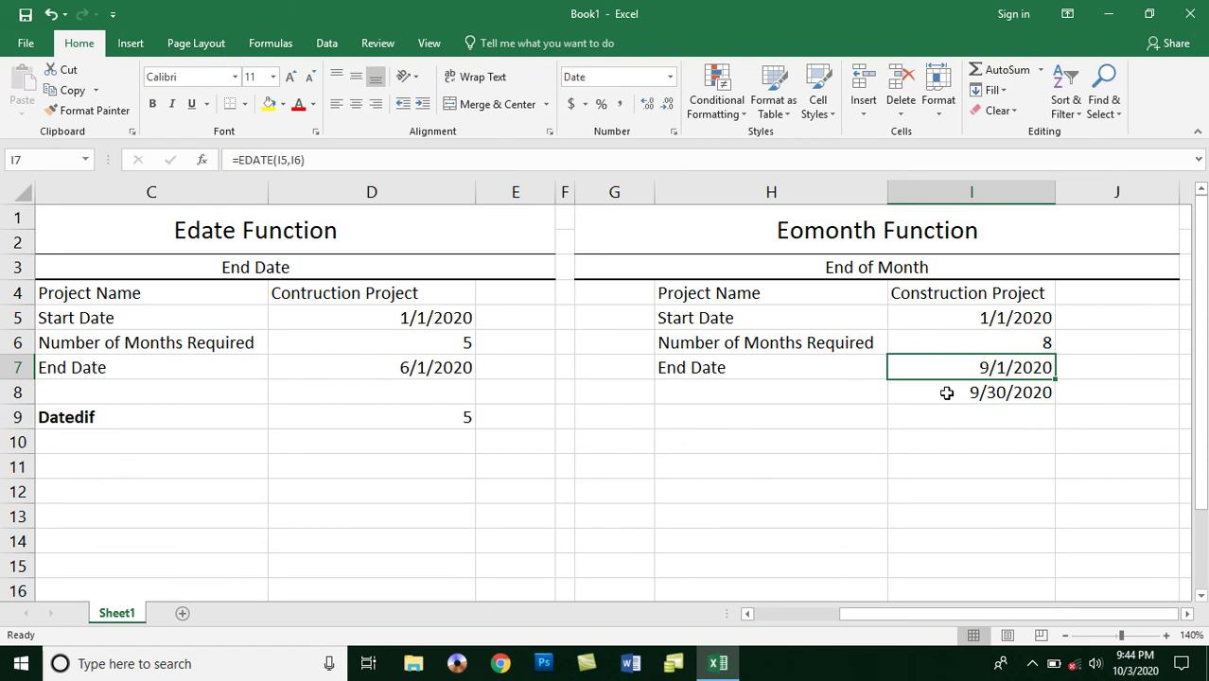
{"action": "left_click", "coordinate": [946, 392]}
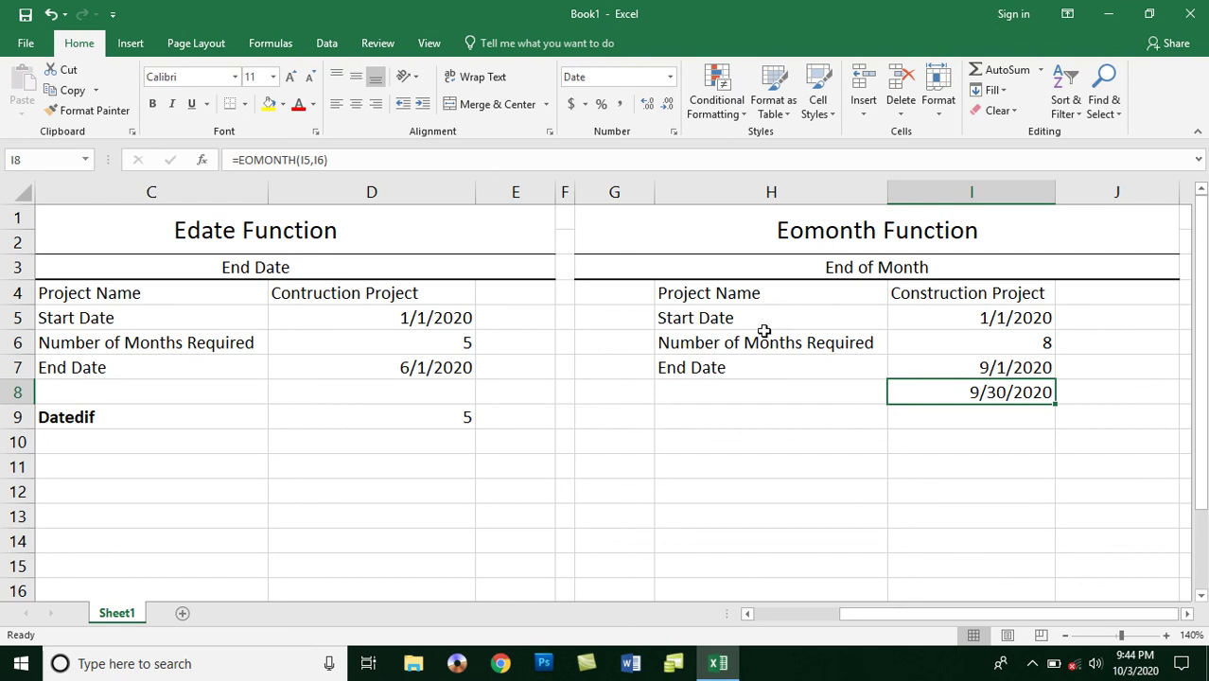
{"action": "left_click", "coordinate": [717, 669]}
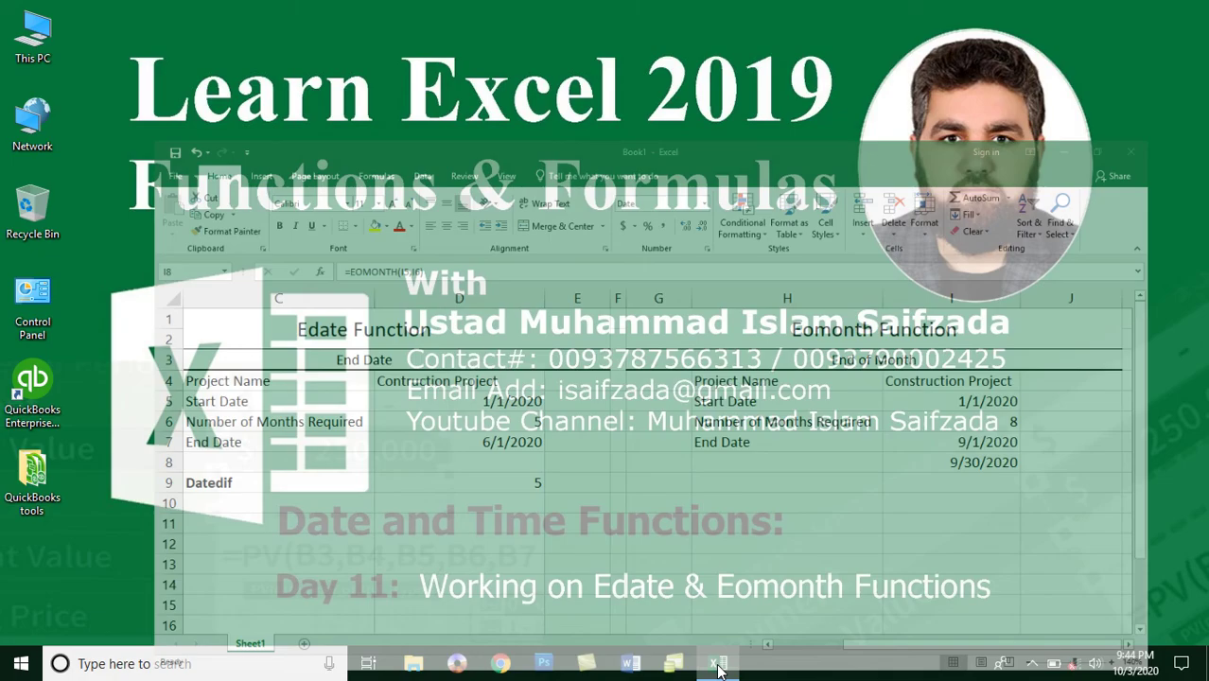